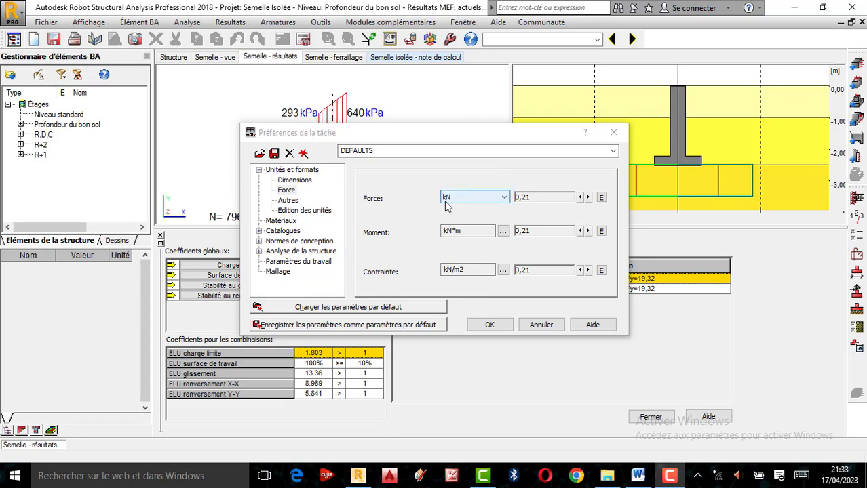
Review the force units available in the task preferences and close them without changes
left_click(505, 197)
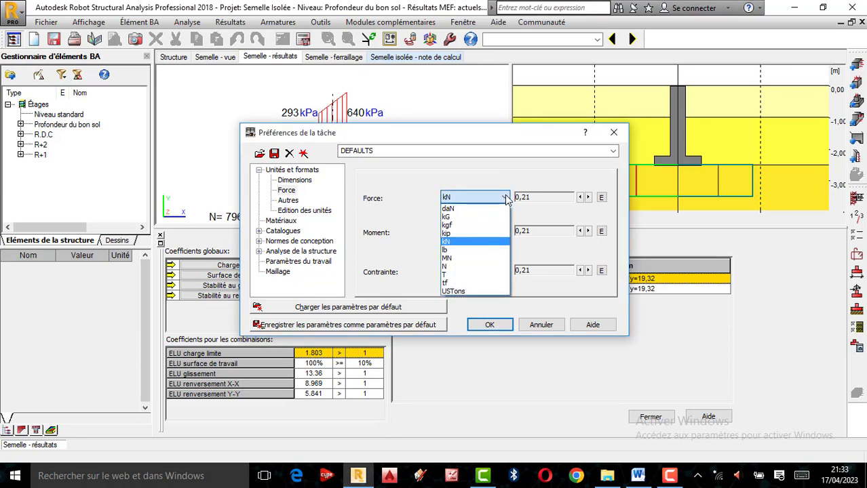
left_click(385, 253)
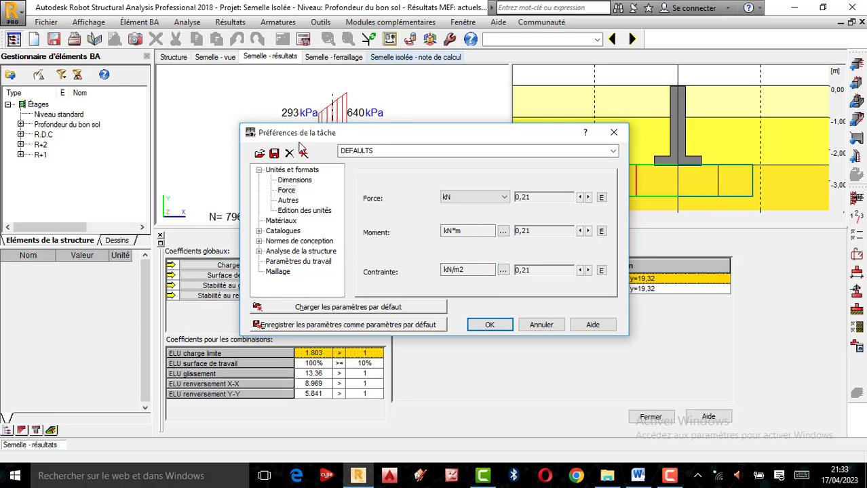
left_click(614, 132)
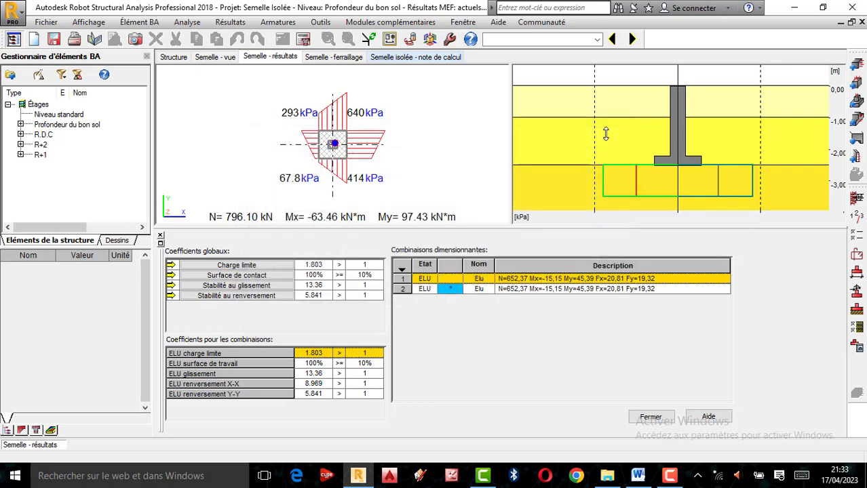
Examine the Dimensions, Force, Autres and Edition des unités settings under Unités et formats in the task preferences
left_click(327, 24)
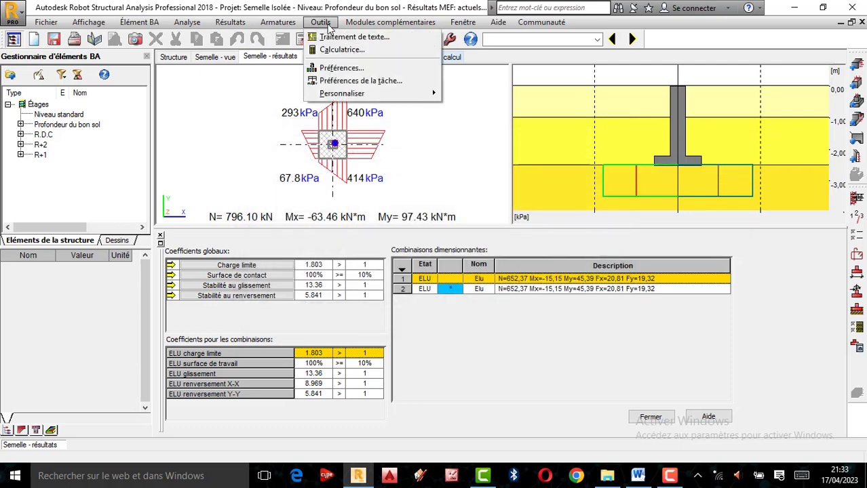
left_click(353, 82)
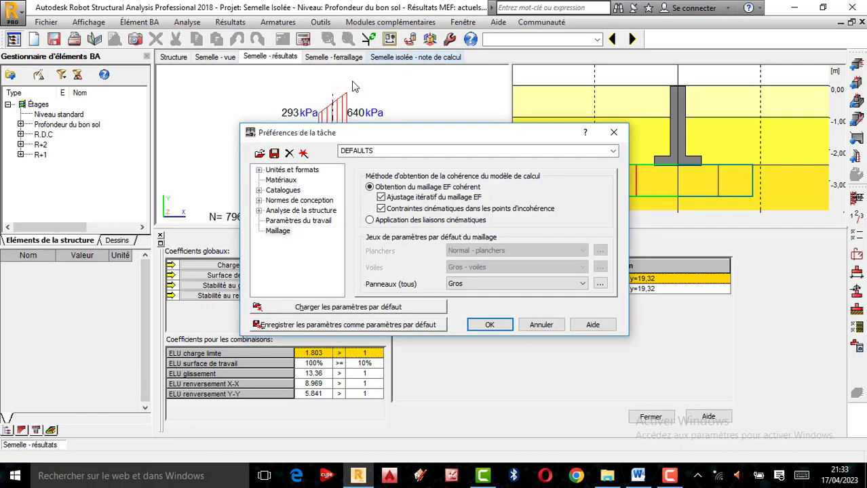
left_click(259, 170)
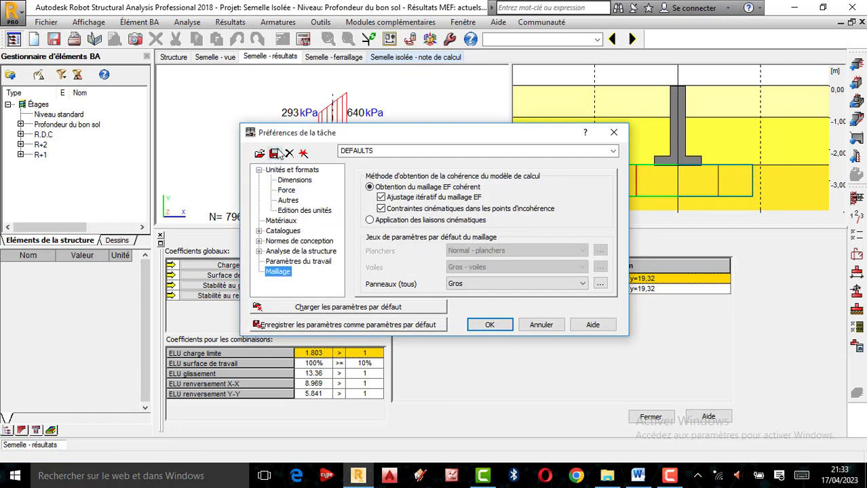
left_click(293, 180)
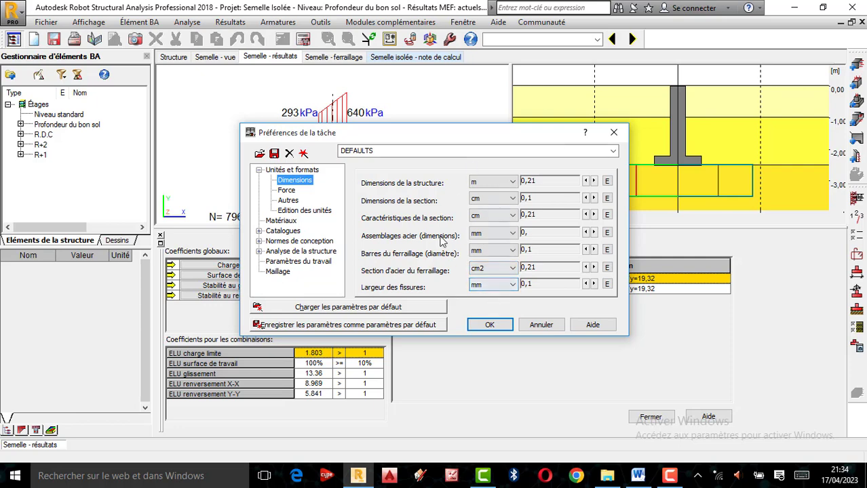
left_click(290, 190)
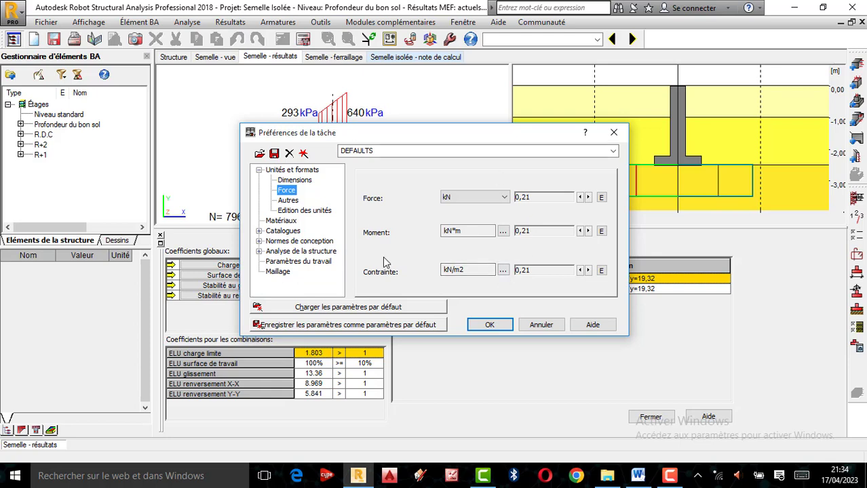
left_click(287, 200)
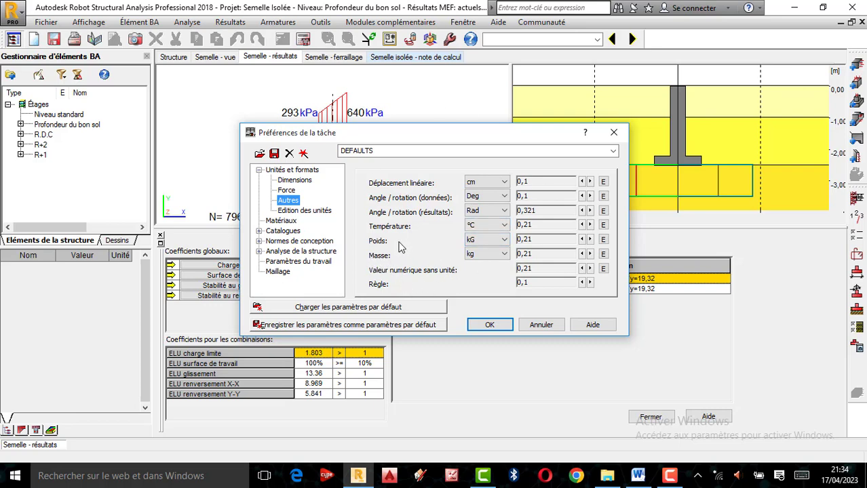
left_click(305, 211)
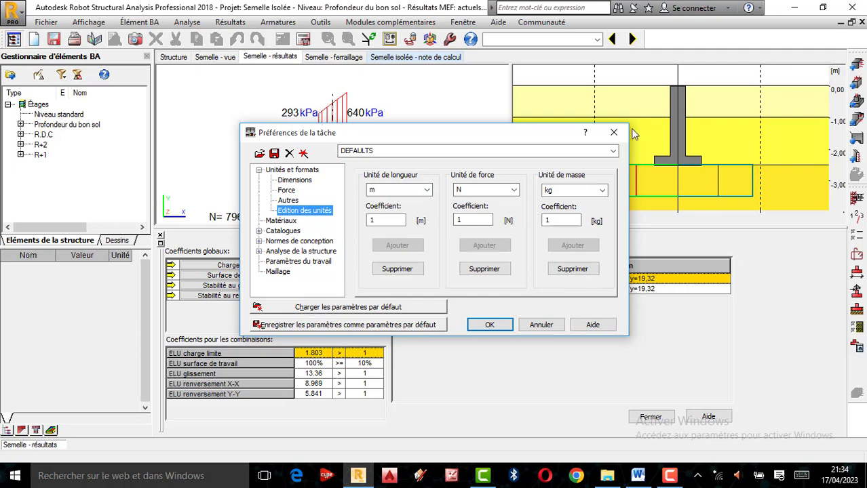
left_click(614, 132)
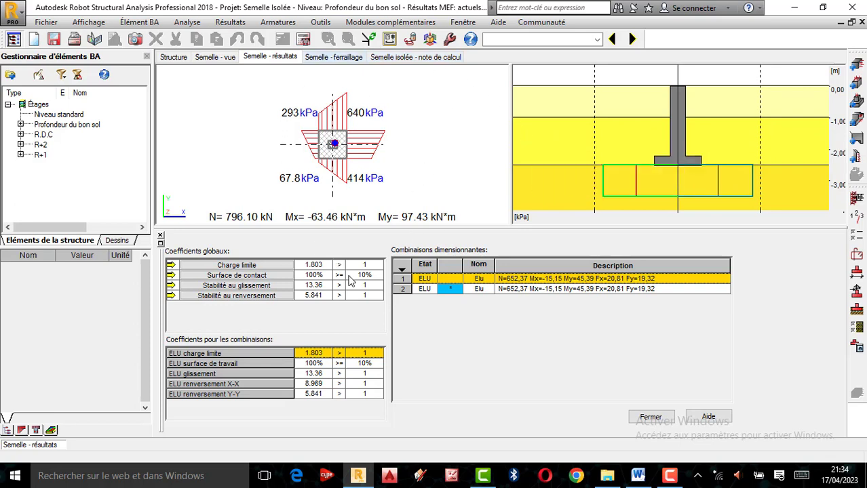
In the footing view's general geometry, clear Fixé for dimensions A, B, h1 and h2 and apply the change
left_click(209, 58)
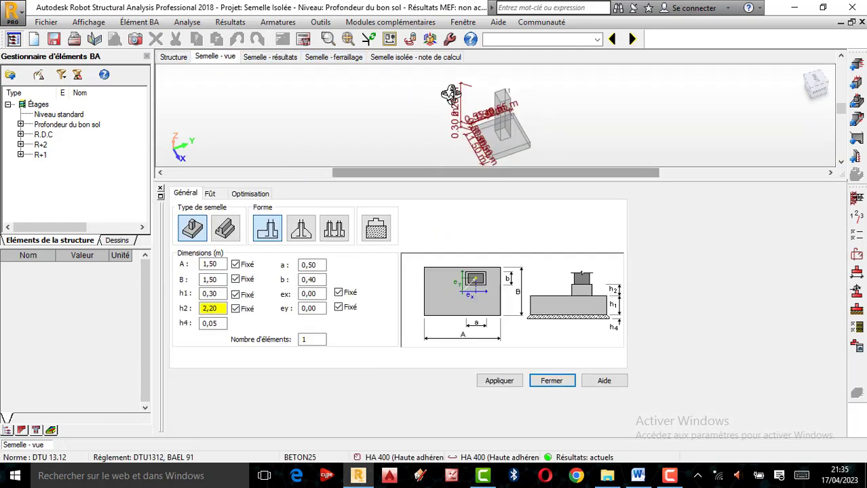
left_click(235, 265)
left_click(235, 279)
left_click(236, 294)
left_click(236, 308)
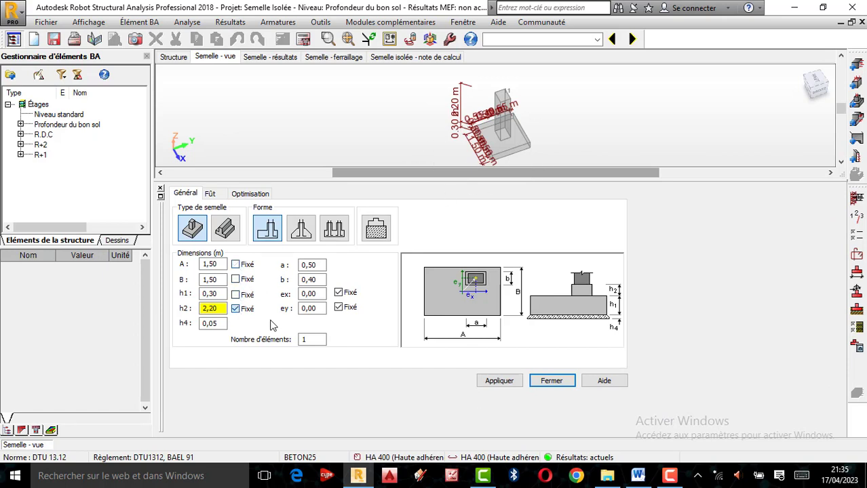
left_click(499, 381)
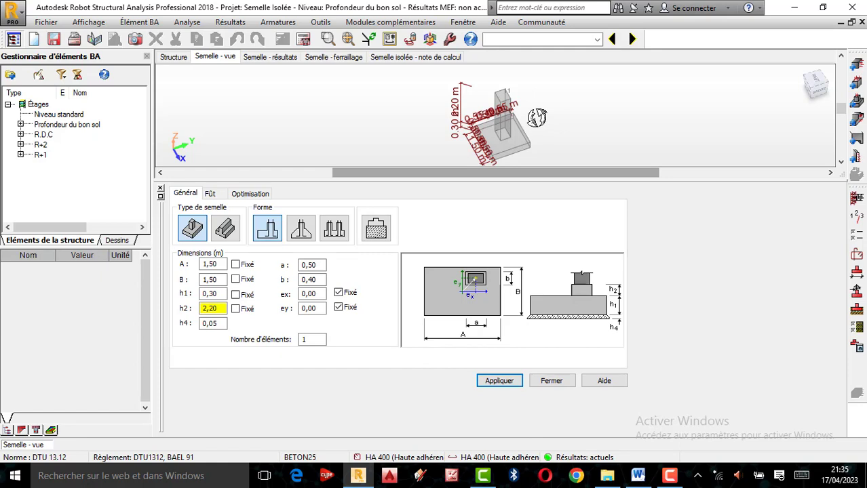
scroll(511, 118, "up", 5)
scroll(476, 107, "down", 2)
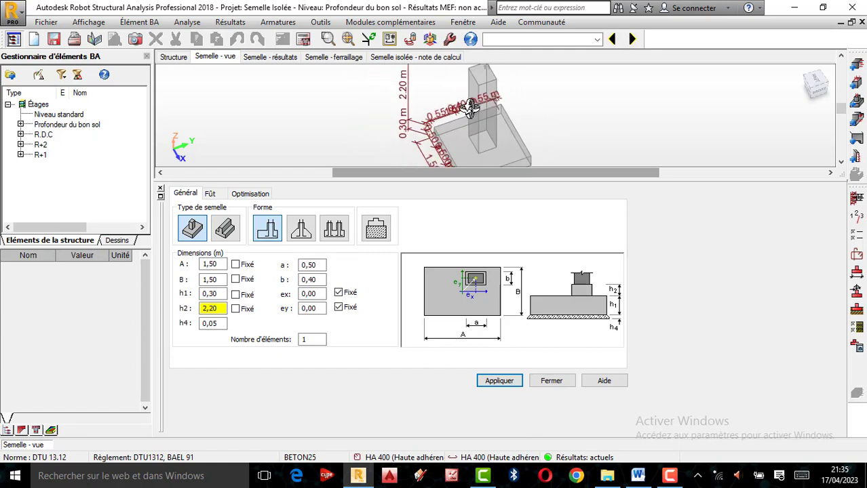
scroll(496, 134, "down", 3)
scroll(489, 138, "up", 3)
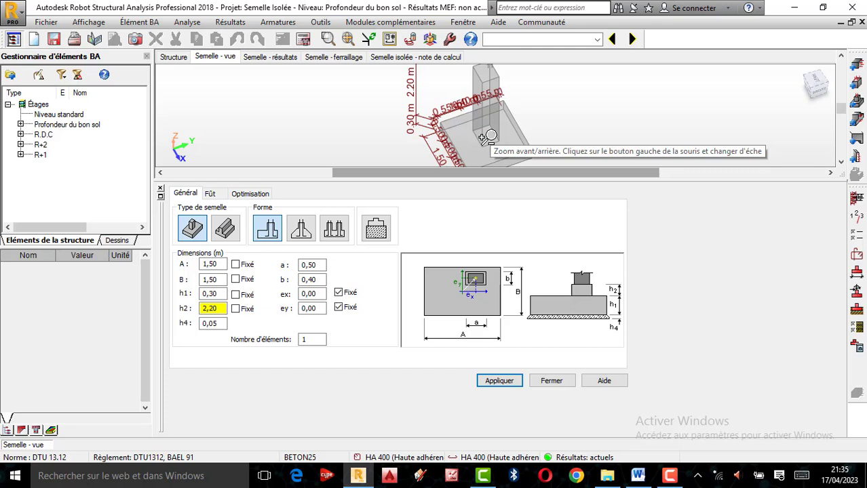
middle_click_drag(486, 136, 517, 143, "shift")
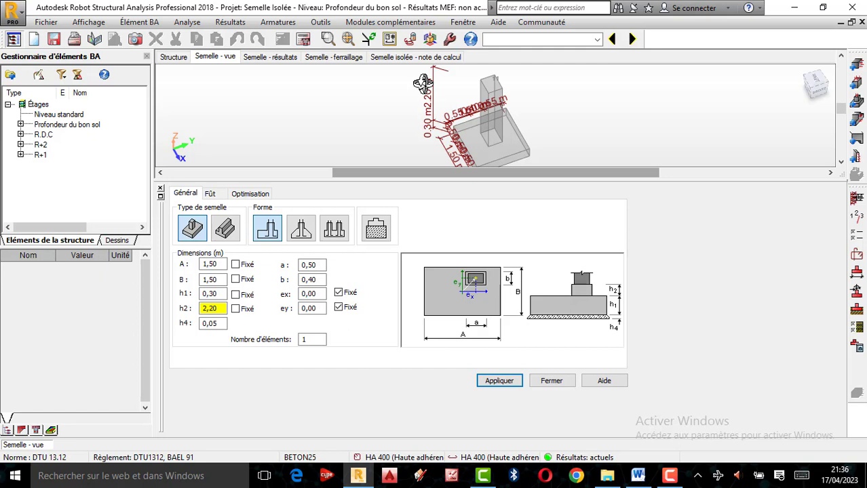
Try T and daN as the stress force unit per m2 in the task preferences, closing the dialogs without applying
left_click(332, 23)
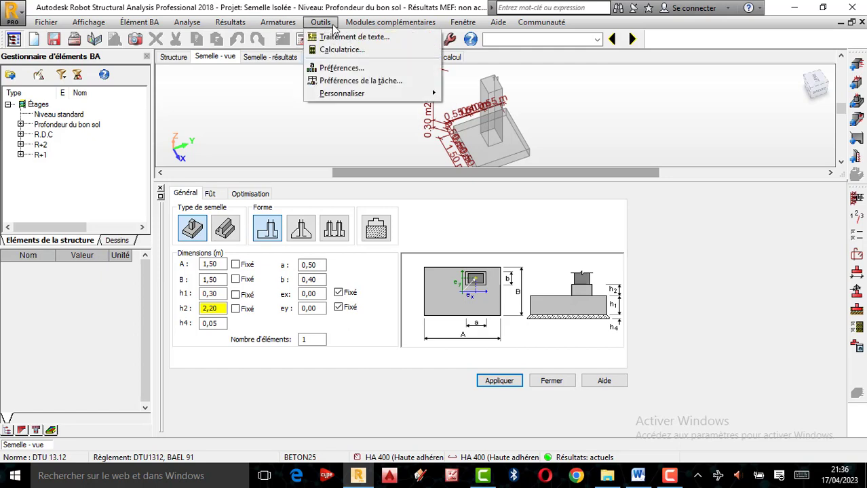
left_click(347, 82)
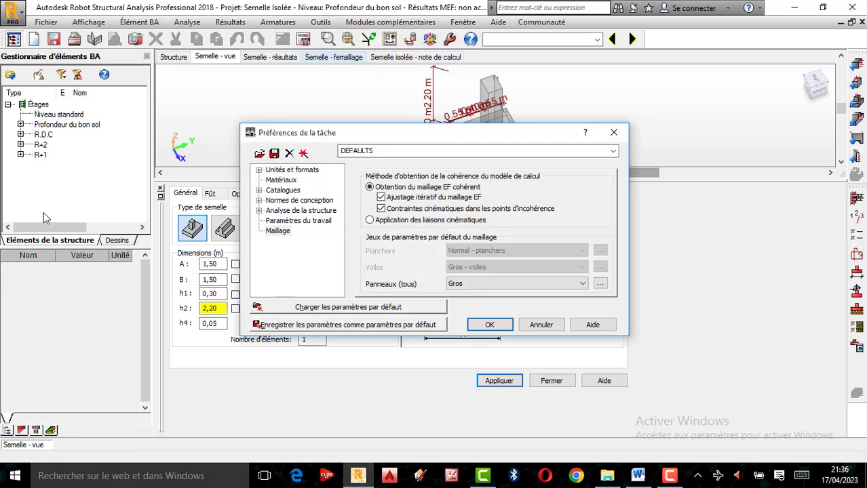
left_click(258, 170)
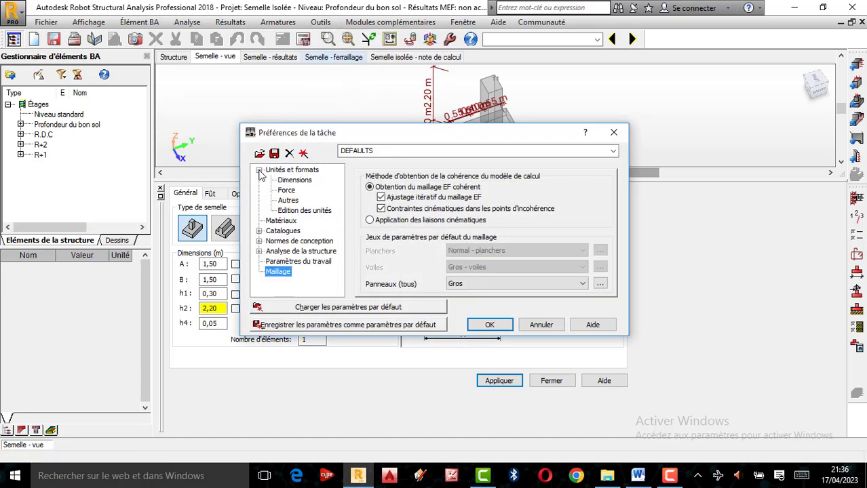
left_click(287, 192)
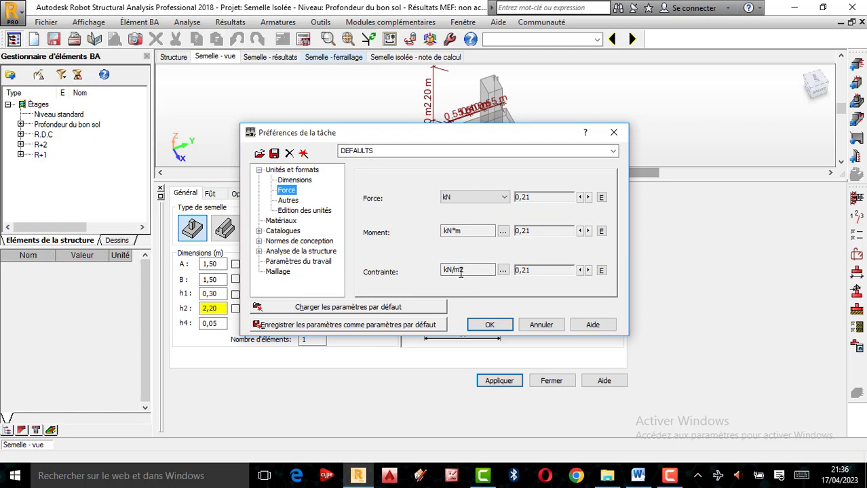
left_click(503, 270)
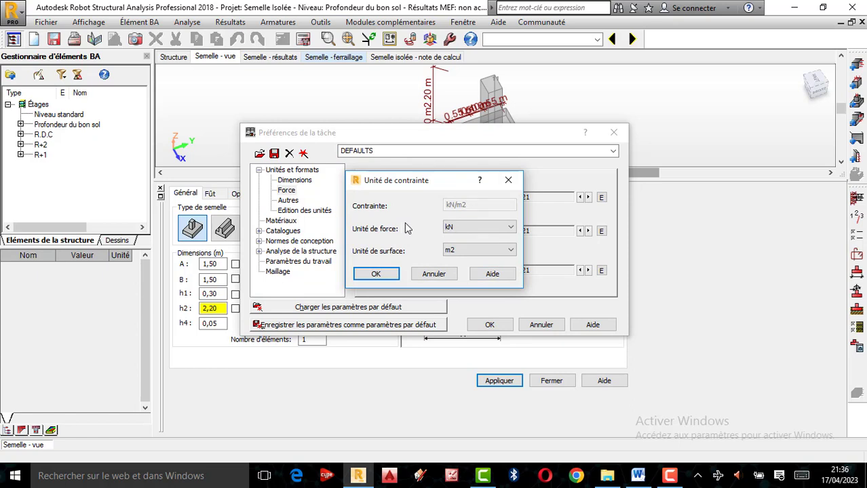
left_click(498, 230)
left_click(449, 305)
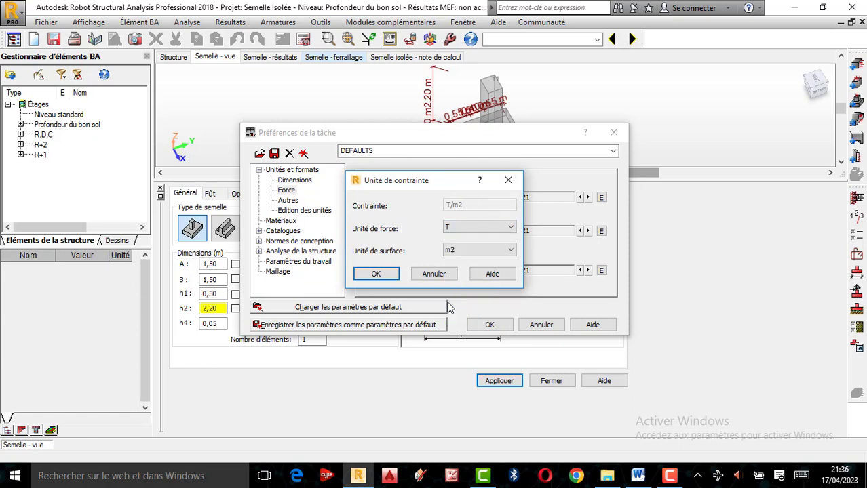
left_click(486, 230)
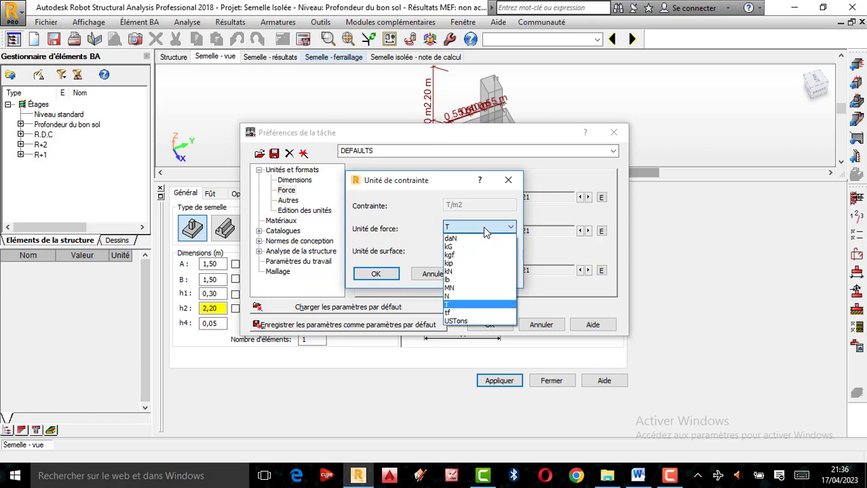
left_click(453, 239)
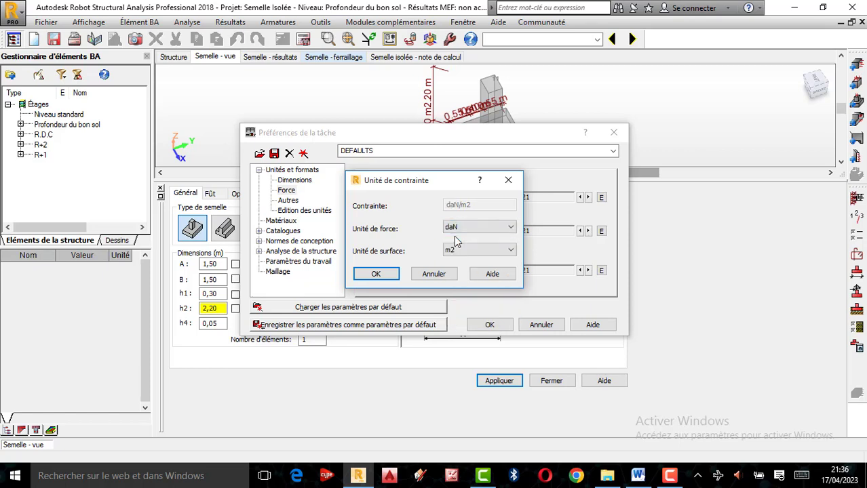
left_click(494, 250)
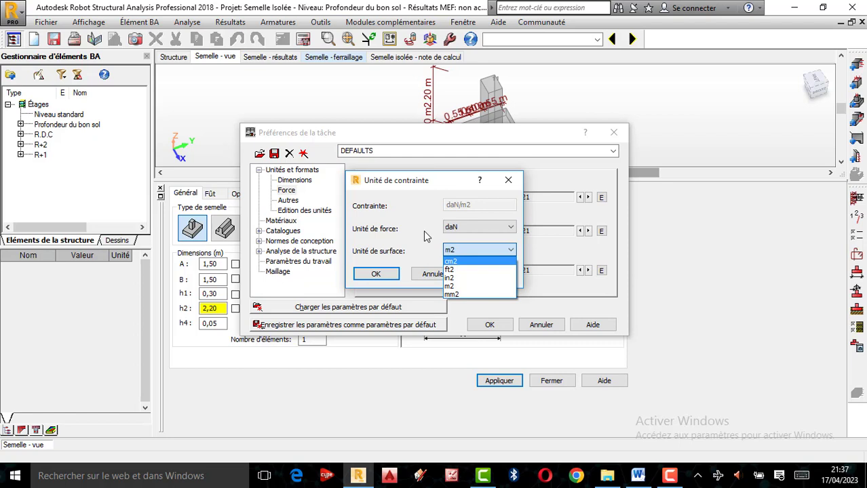
left_click(509, 184)
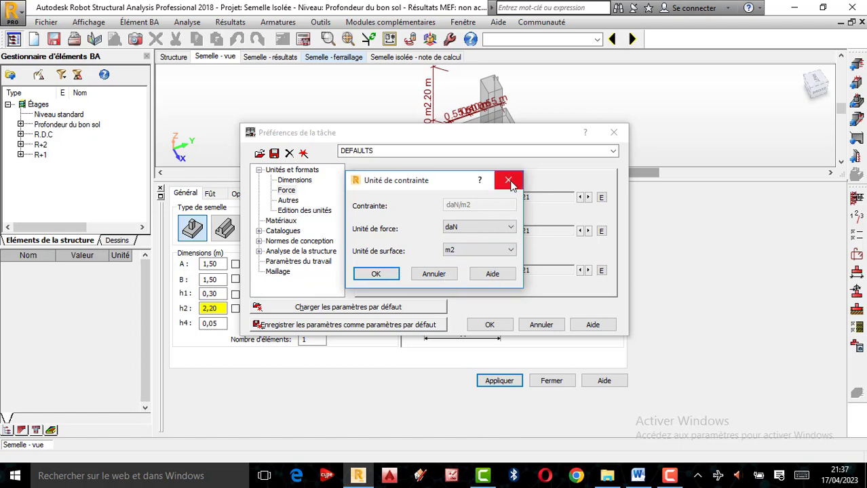
left_click(509, 182)
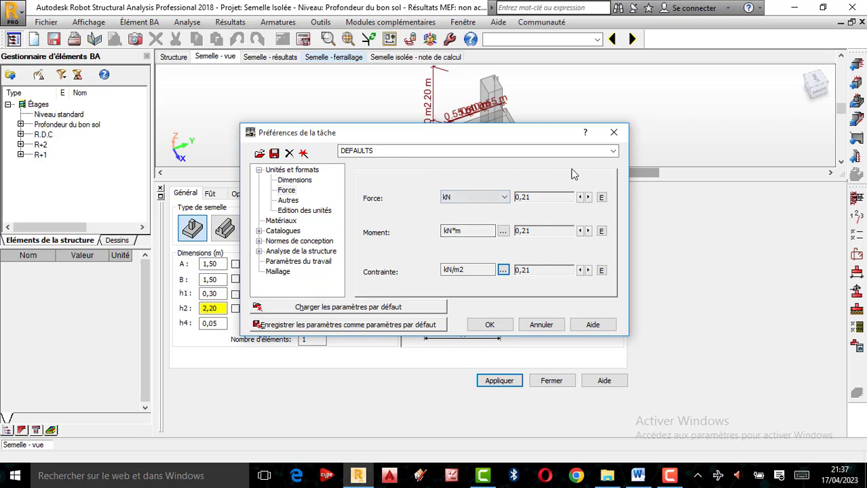
left_click(614, 134)
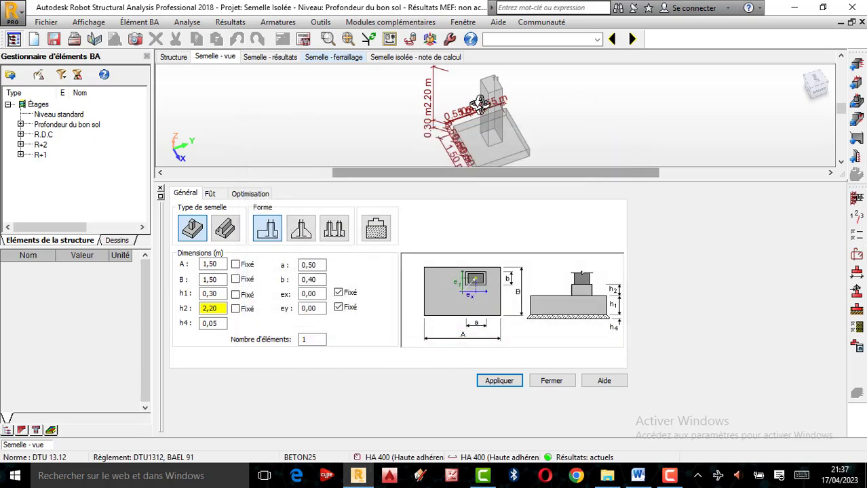
middle_click_drag(479, 105, 477, 113)
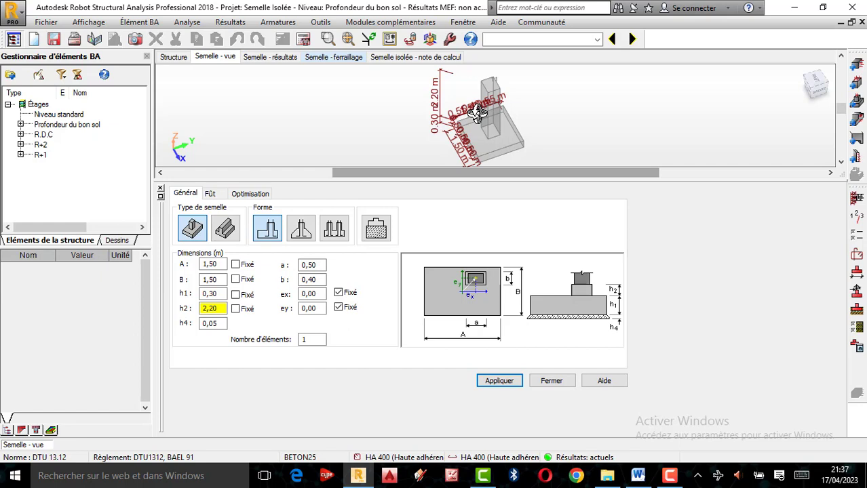
left_click(858, 219)
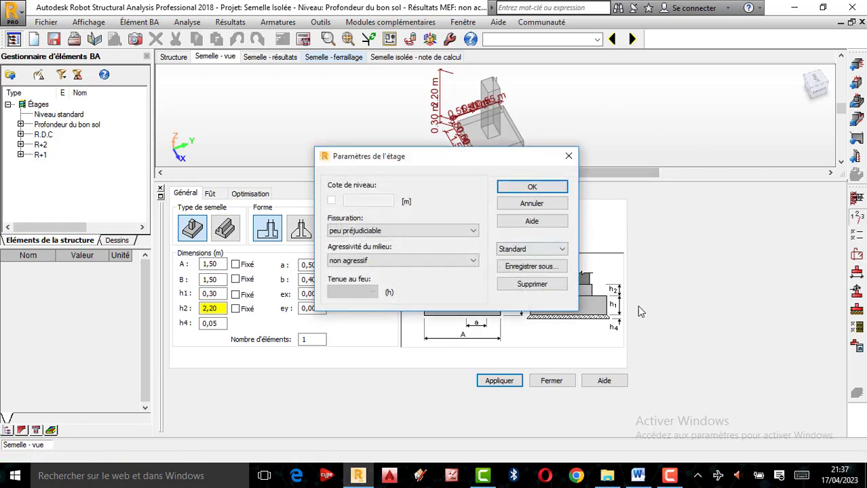
left_click(568, 156)
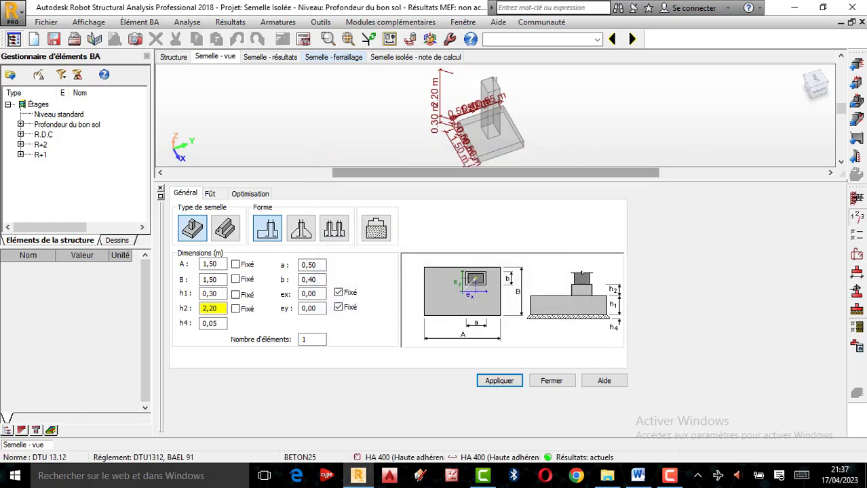
In the footing's geotechnical options, choose Pressiométrique de contrainte as the stress calculation method
left_click(859, 329)
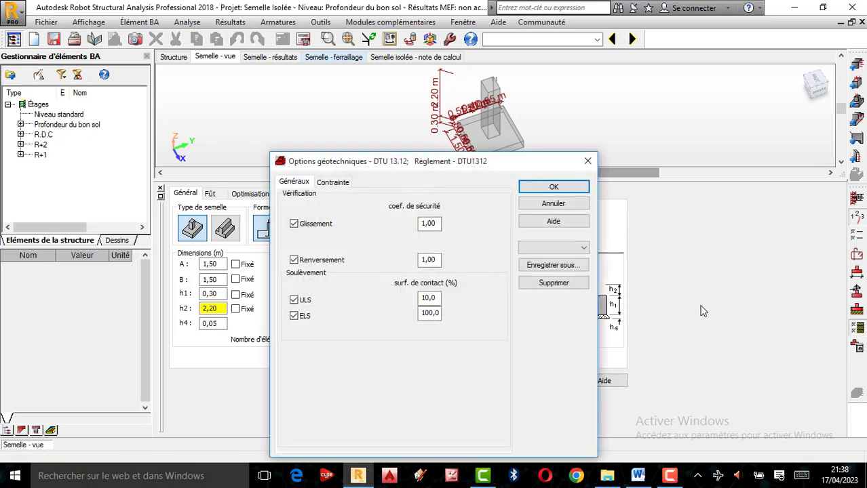
left_click(338, 184)
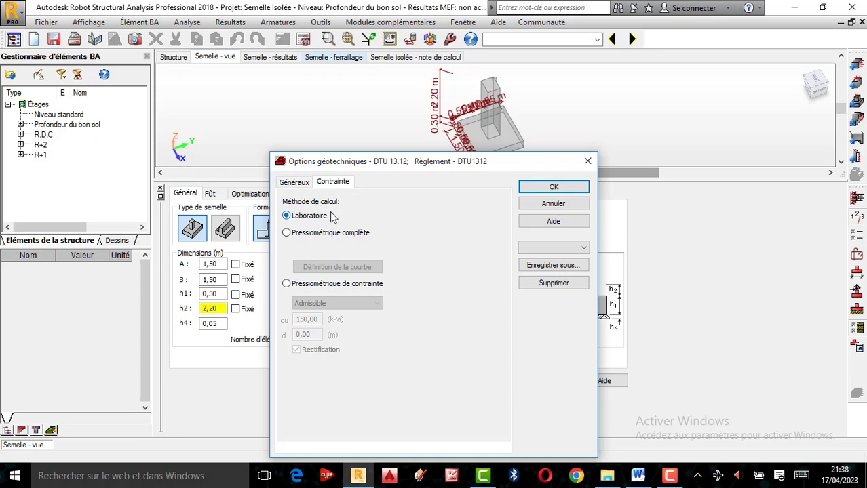
left_click(287, 284)
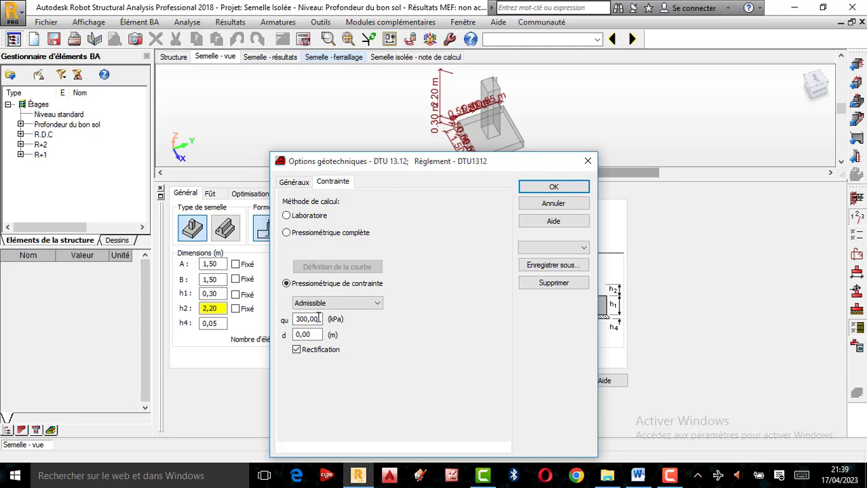
Try to clear the admissible stress qu and enter "0;" in its place, dismissing the messages
left_click_drag(318, 318, 293, 320)
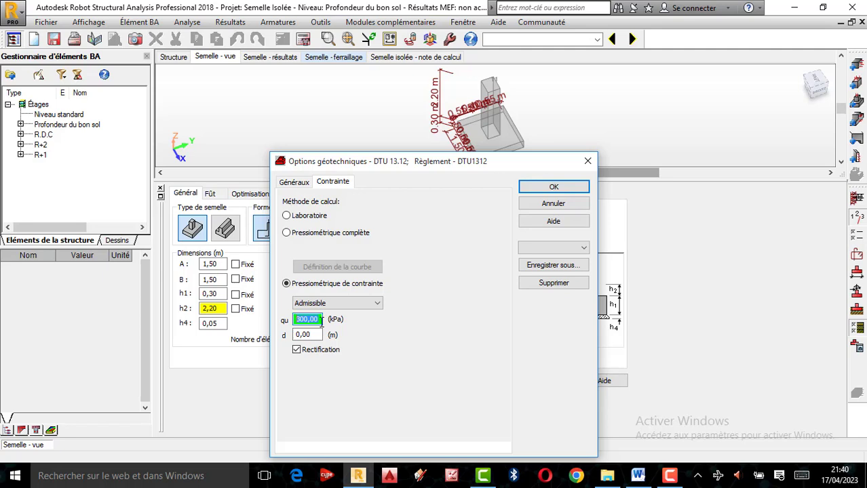
left_click(322, 323)
key("BackSpace")
key("BackSpace")
key("BackSpace")
key("BackSpace")
key("BackSpace")
key("BackSpace")
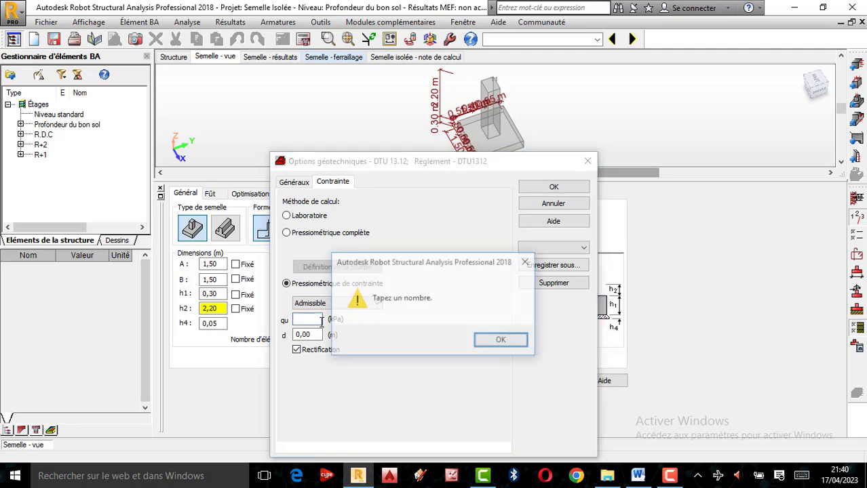
left_click(526, 261)
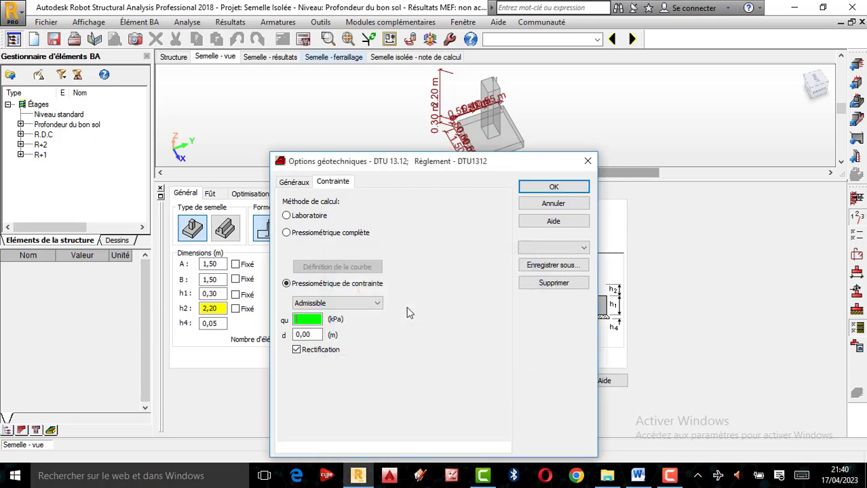
type("0;")
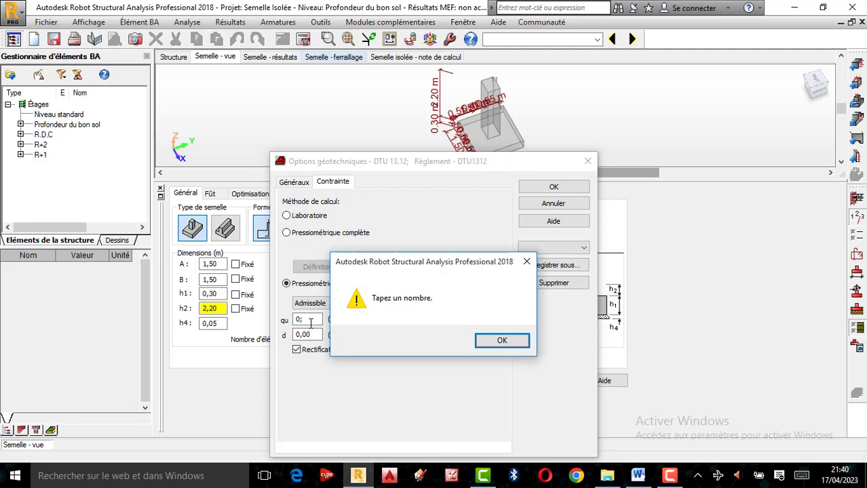
left_click(526, 262)
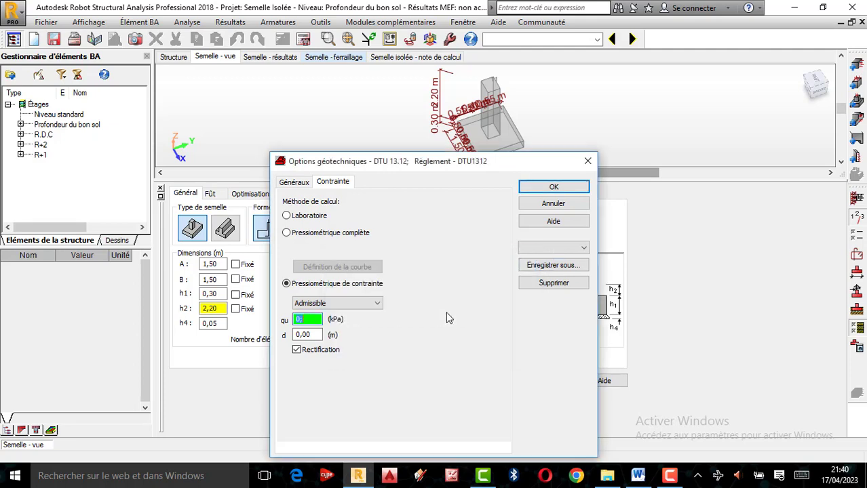
key("BackSpace")
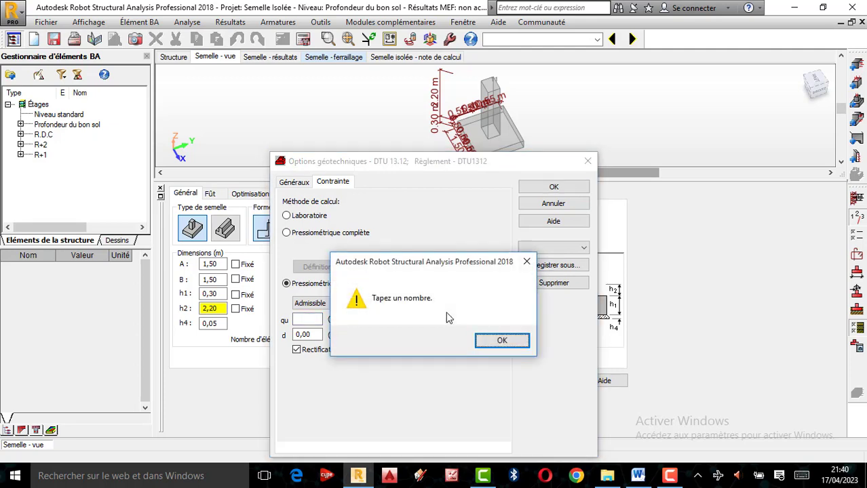
left_click(526, 262)
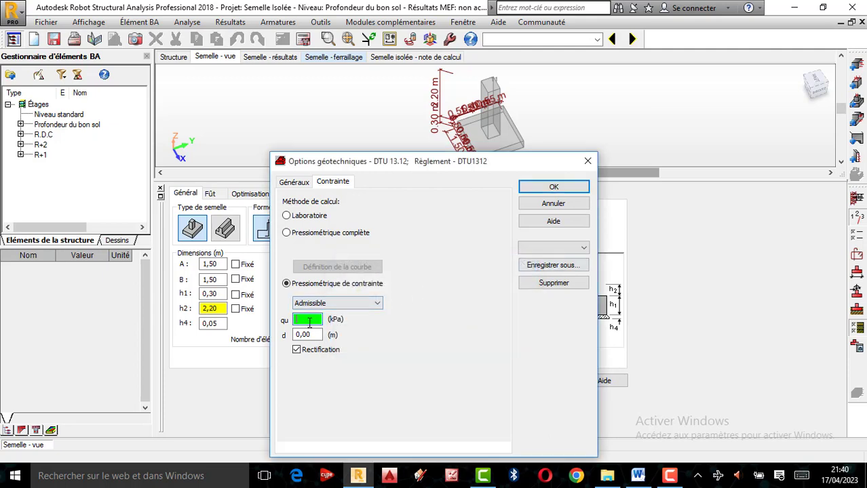
double_click(309, 323)
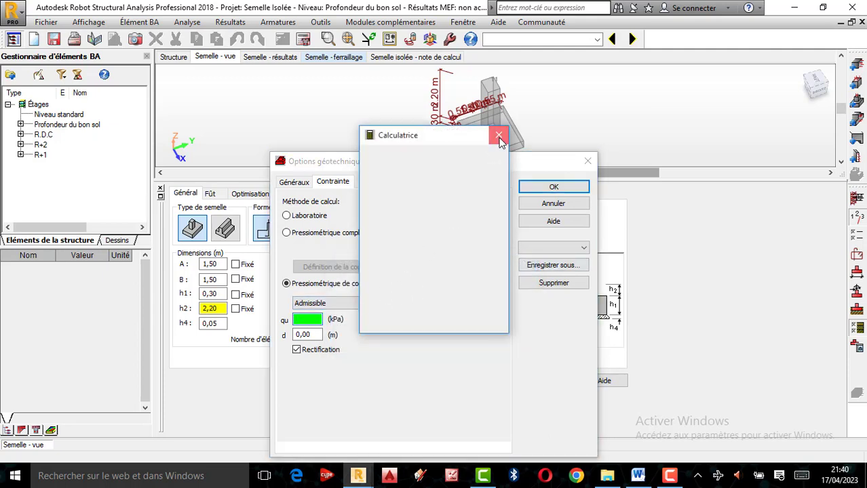
Try 0,4 kPa as the Admissible stress qu, closing the geotechnical options without applying
left_click(315, 303)
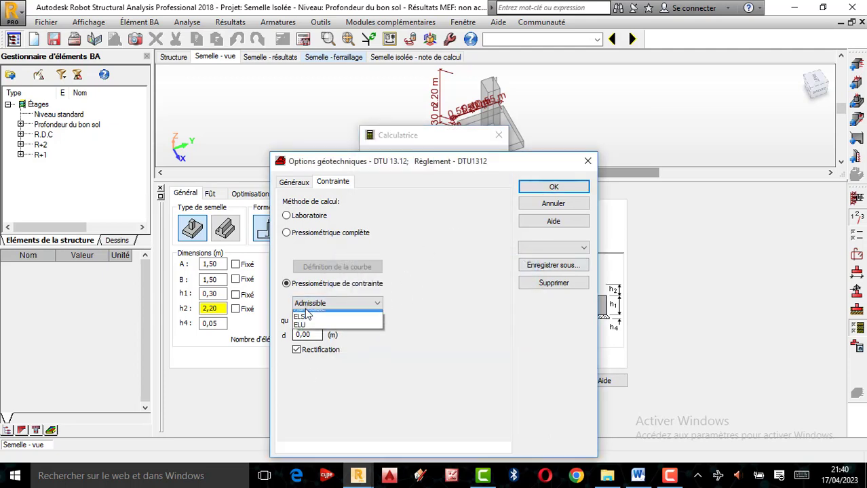
left_click(307, 315)
left_click(307, 318)
type("0")
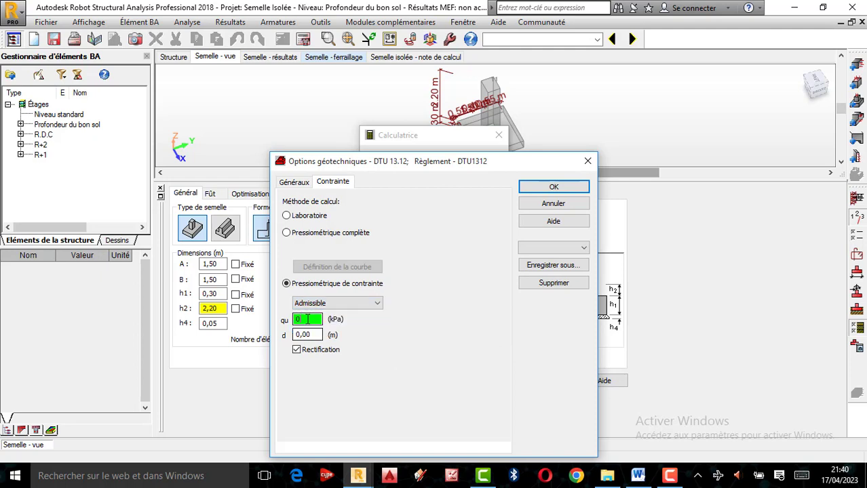
type(",4")
key("BackSpace")
key("BackSpace")
key("BackSpace")
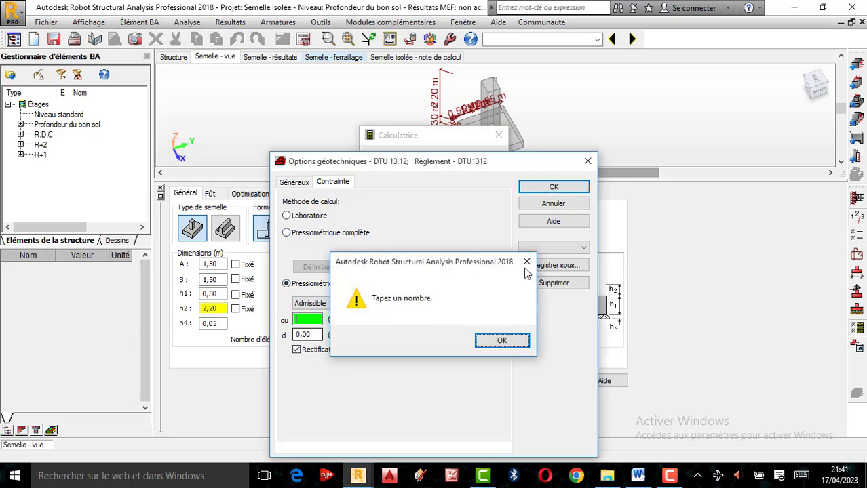
left_click(527, 263)
type("0,4")
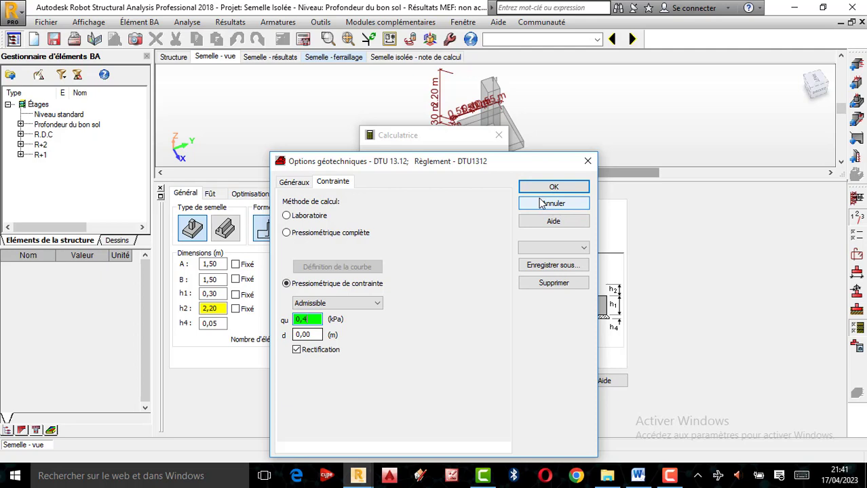
left_click(588, 162)
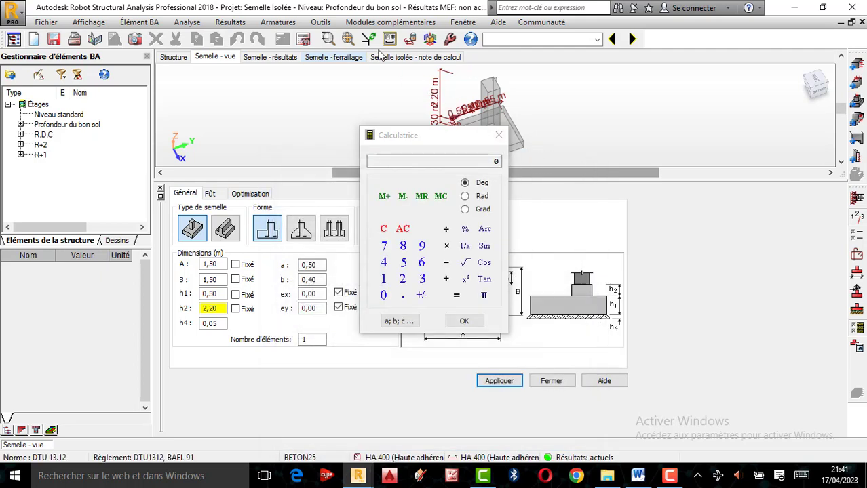
In the task preferences' force units, set the stress unit to MN/m2 and apply the change
left_click(321, 23)
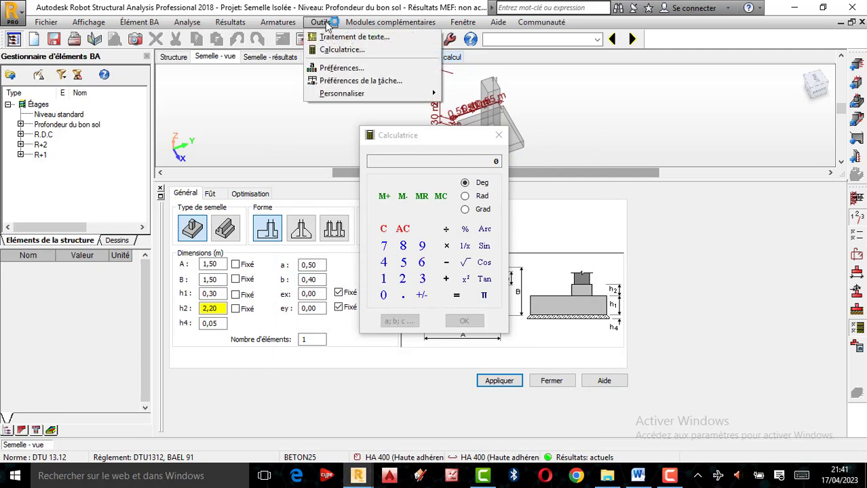
left_click(360, 81)
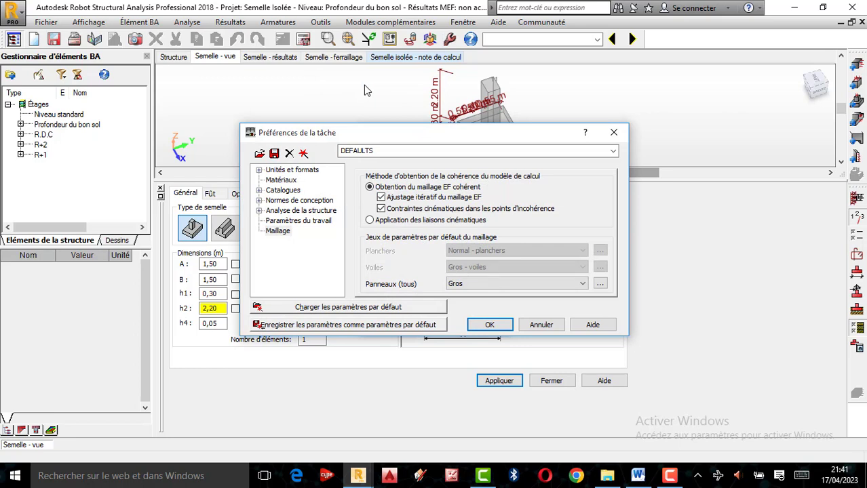
left_click(258, 170)
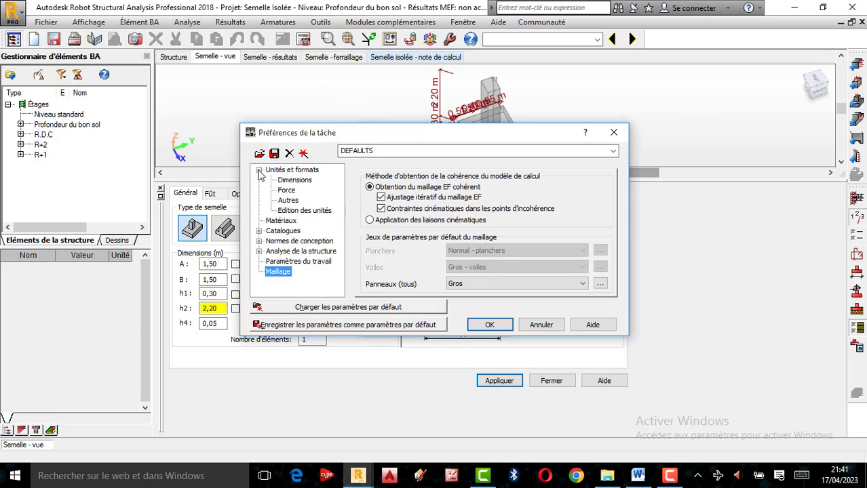
left_click(288, 191)
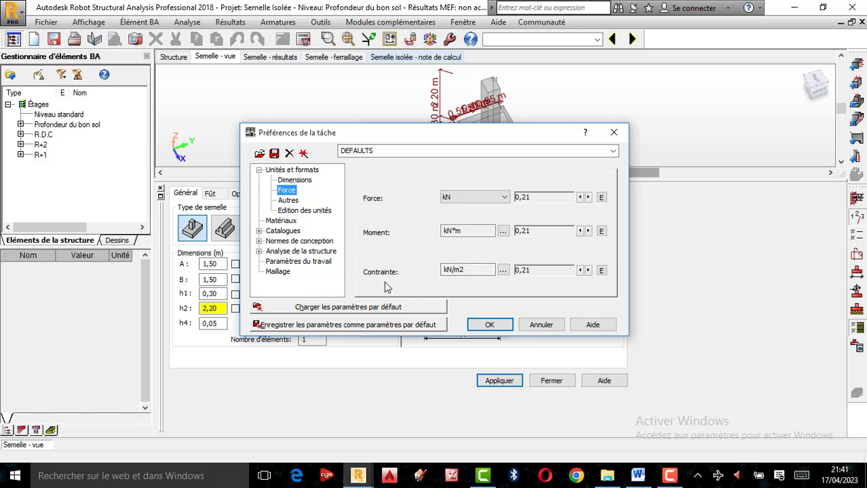
left_click(503, 270)
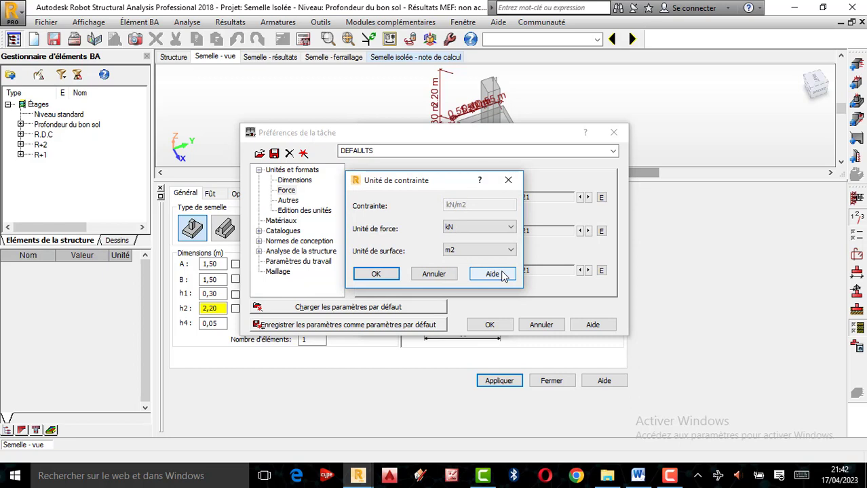
left_click(510, 228)
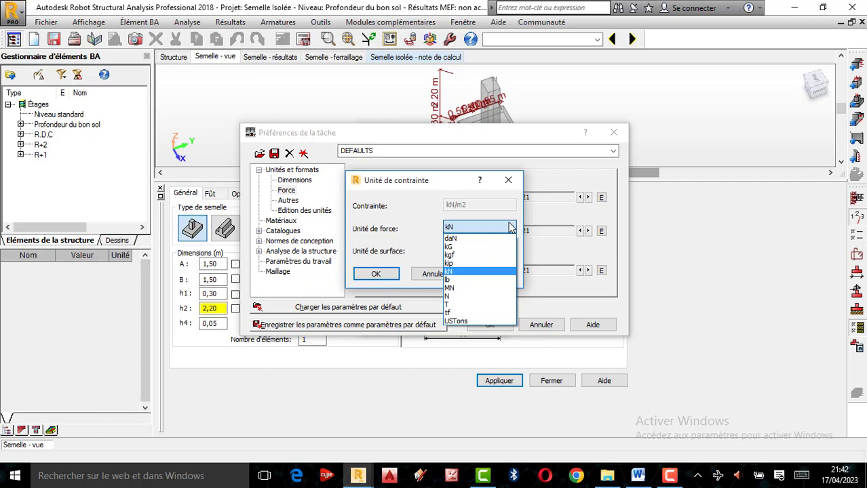
left_click(466, 291)
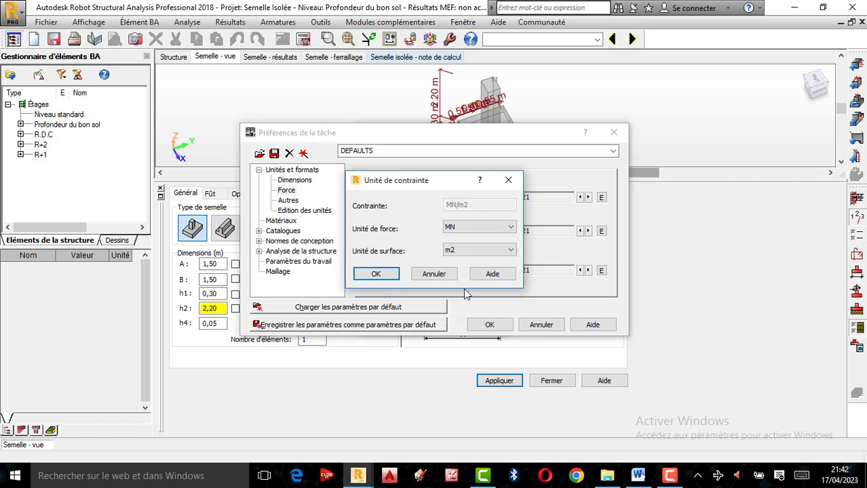
left_click(380, 277)
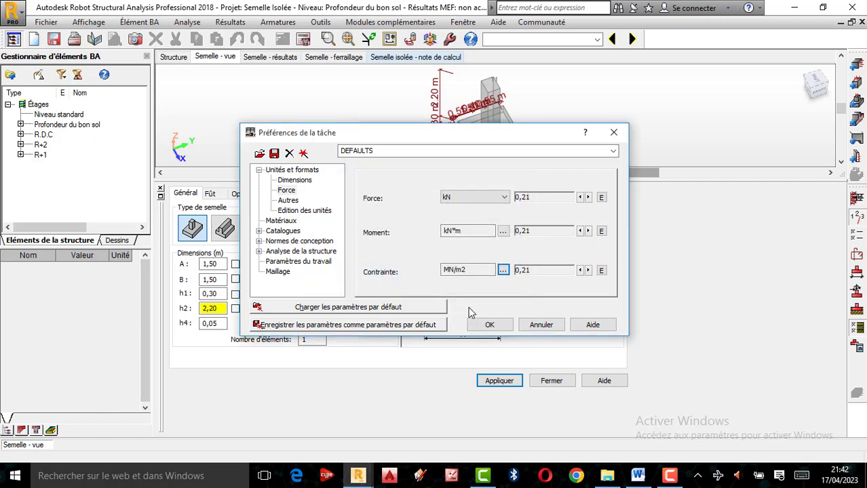
left_click(490, 325)
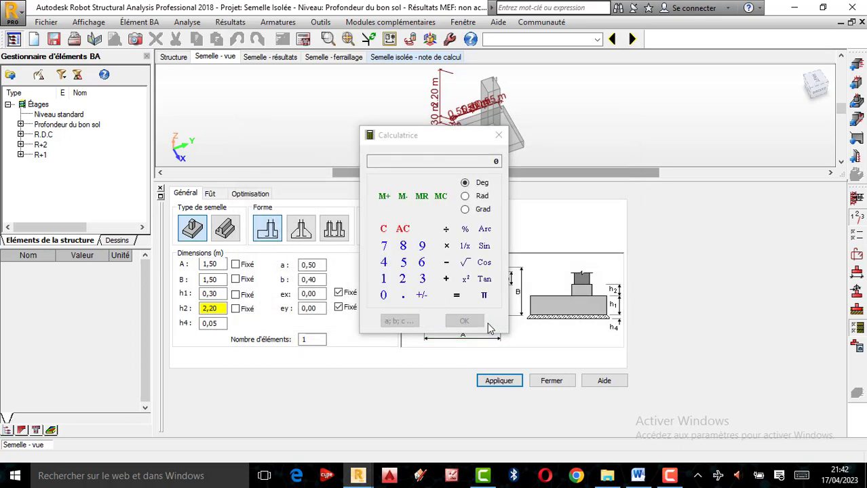
Check the unit of qu for Pressiométrique de contrainte in the geotechnical options, closing them without applying
left_click(857, 330)
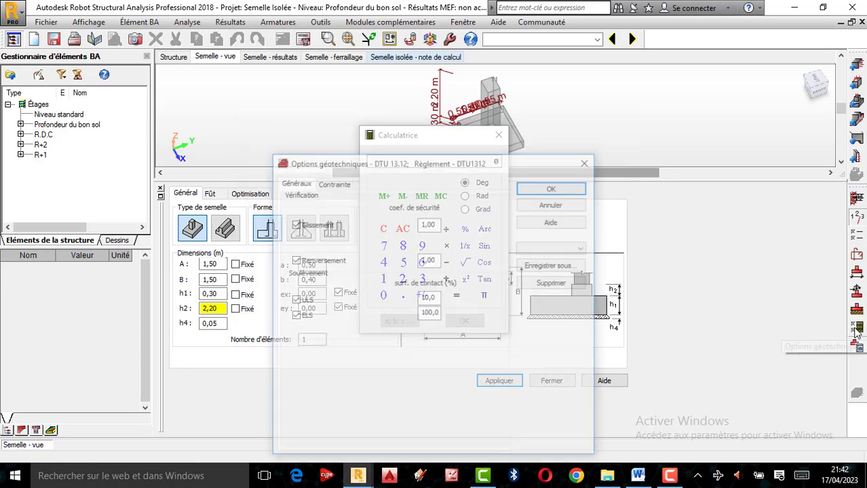
left_click(331, 183)
left_click(286, 284)
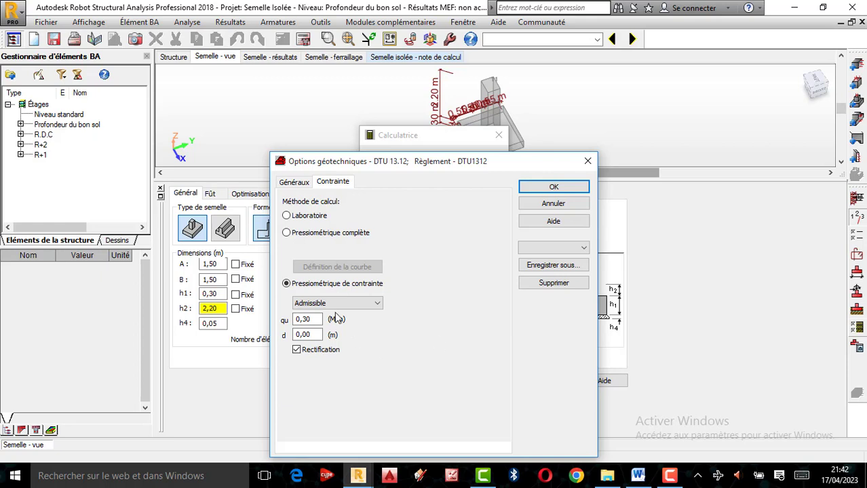
left_click(587, 160)
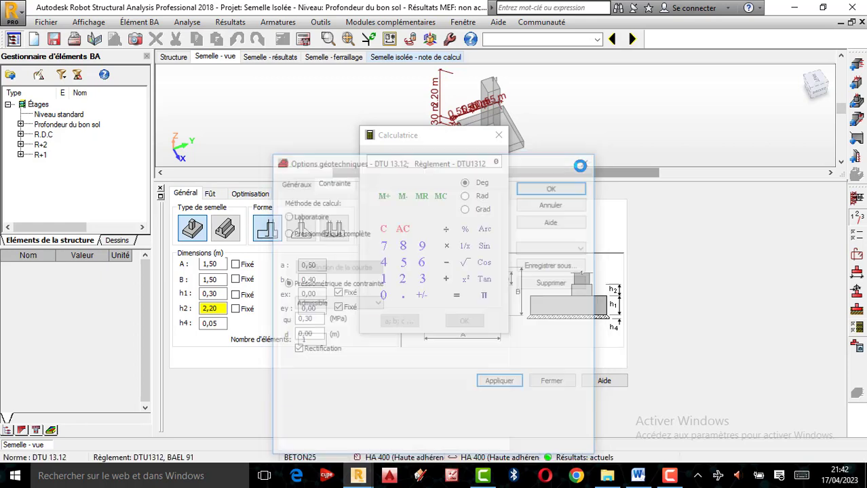
Check the force and surface units making up the stress unit in the task preferences, keeping MN and m2
left_click(319, 23)
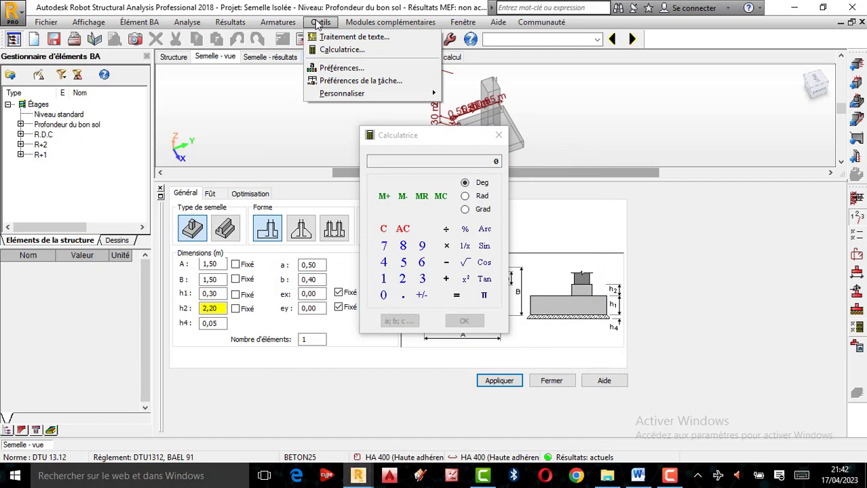
left_click(355, 82)
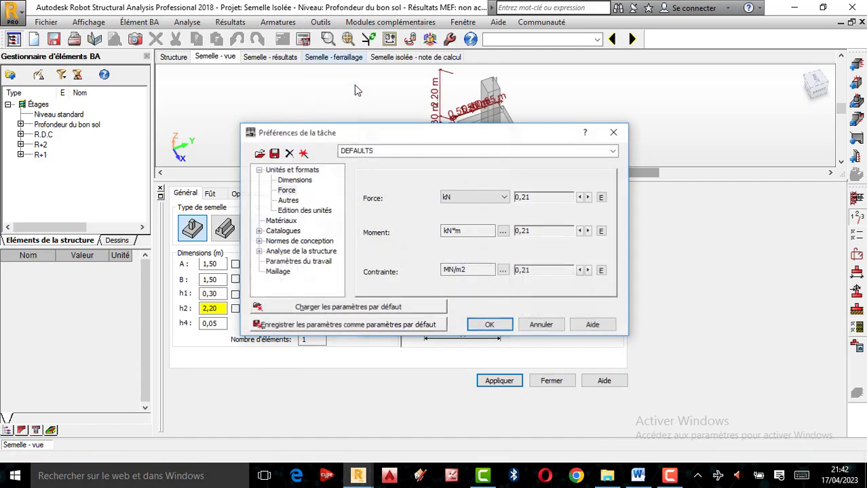
left_click(288, 191)
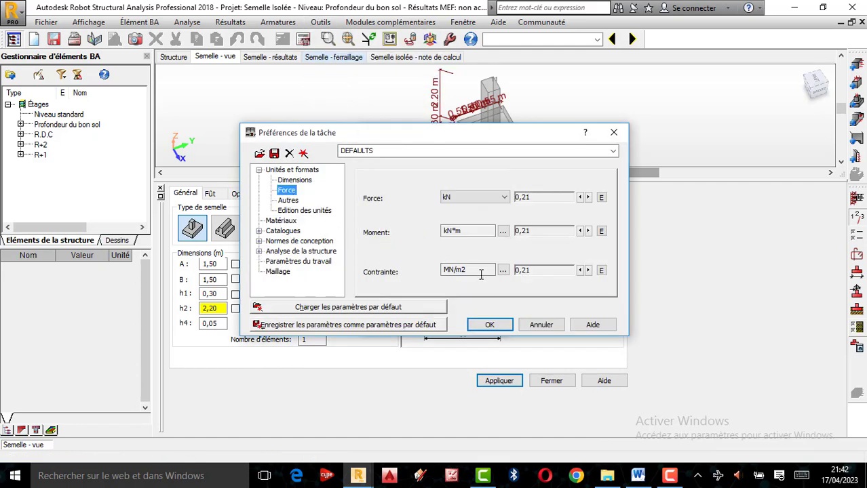
left_click(503, 270)
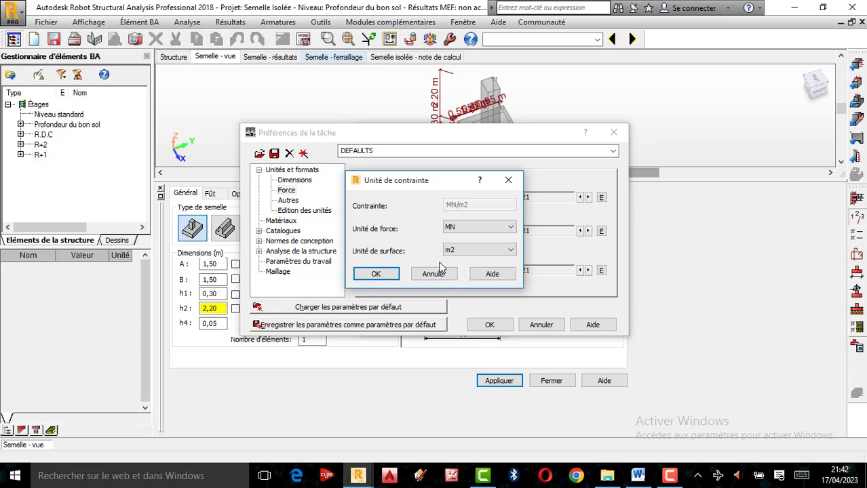
left_click(376, 274)
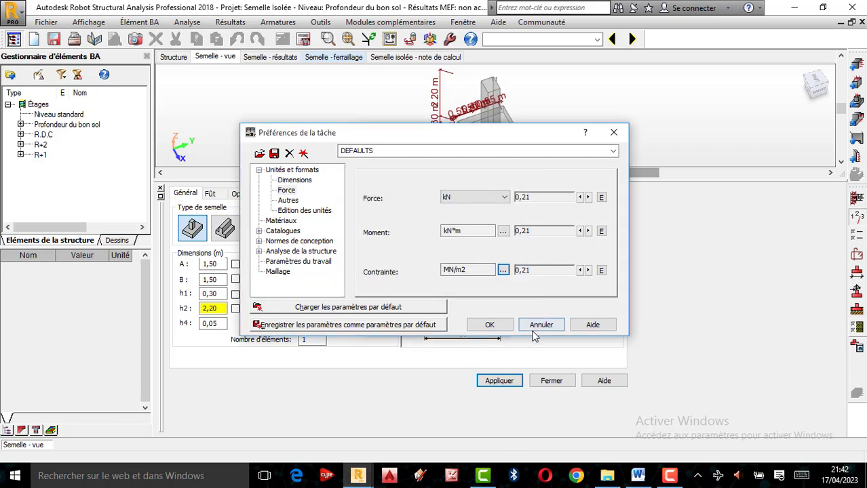
left_click(490, 325)
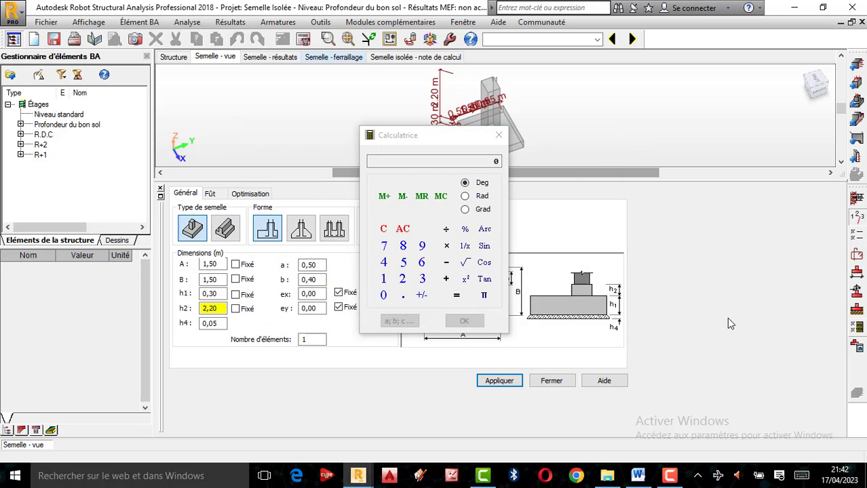
In the geotechnical options, choose Pressiométrique de contrainte with an Admissible stress qu of 0,4 MPa and apply it
left_click(855, 328)
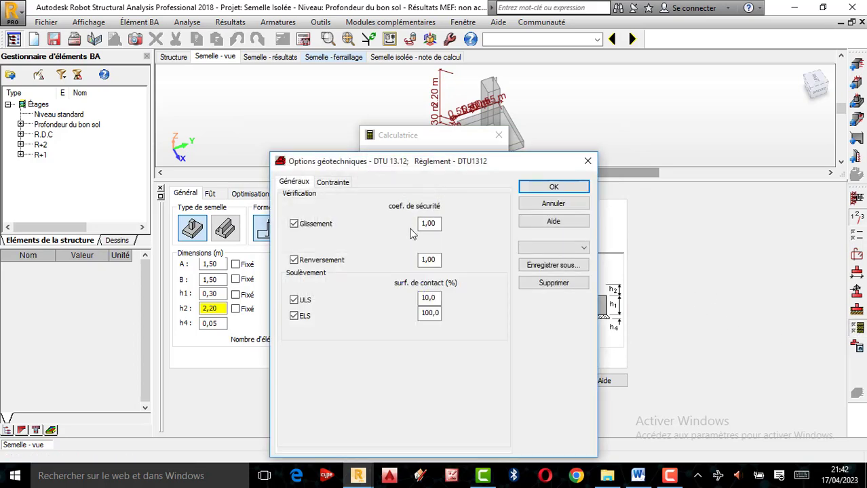
left_click(332, 182)
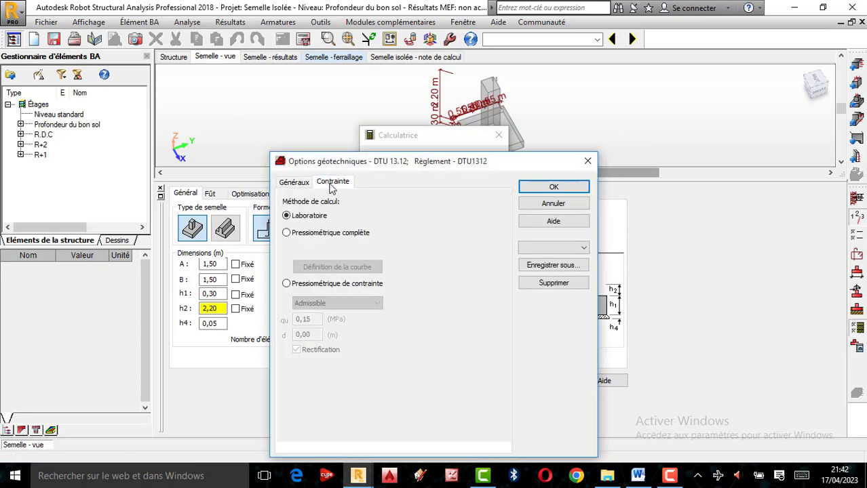
left_click(287, 284)
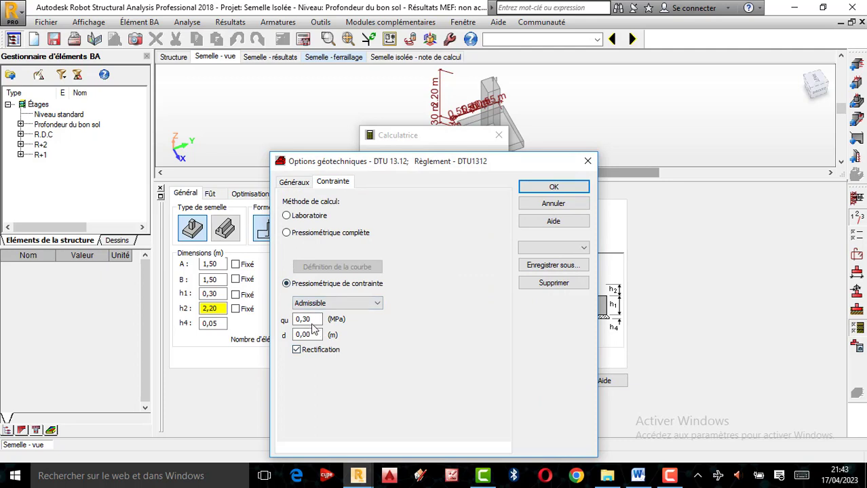
double_click(311, 319)
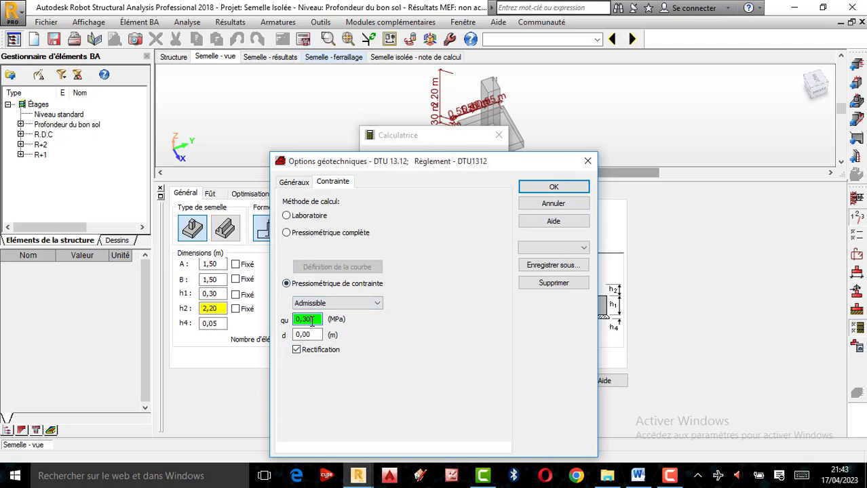
key("BackSpace")
key("BackSpace")
type("4")
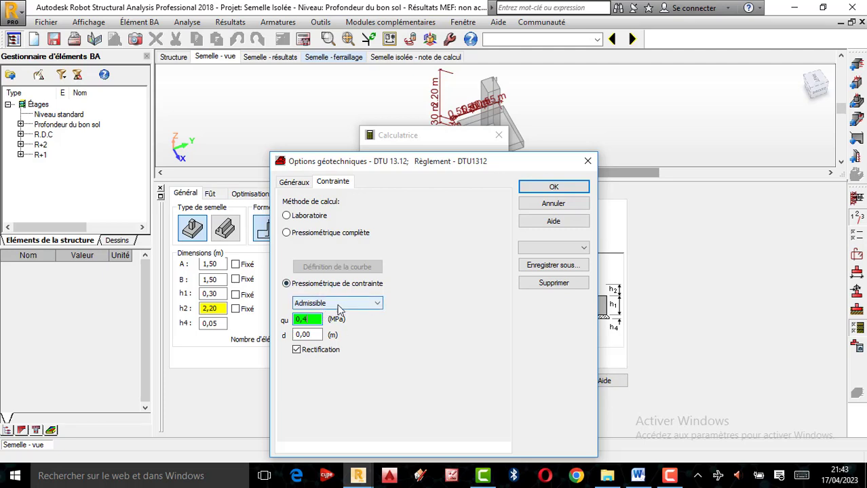
left_click(377, 303)
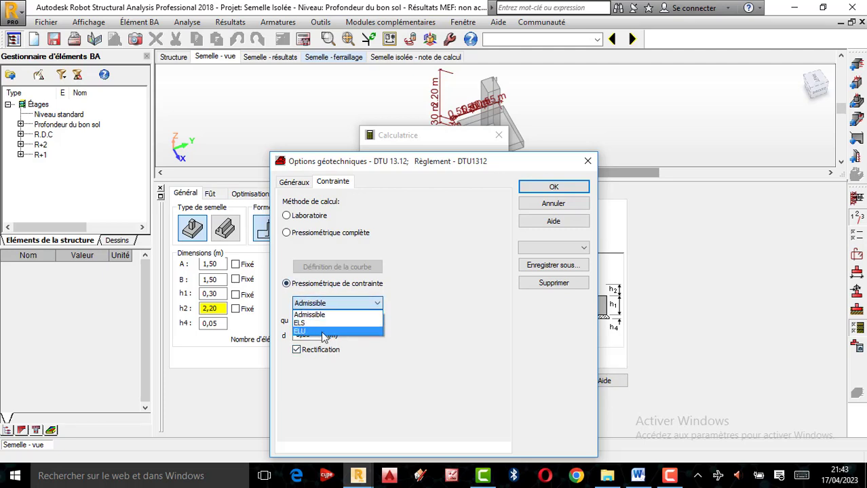
left_click(421, 314)
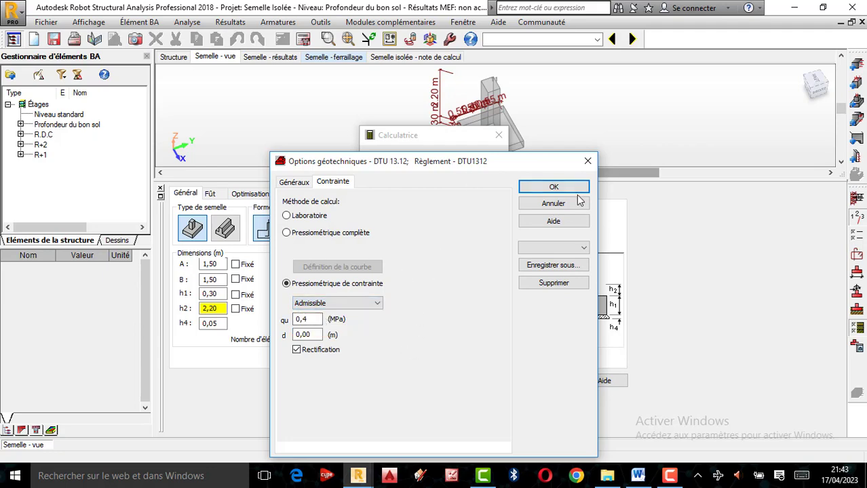
left_click(552, 188)
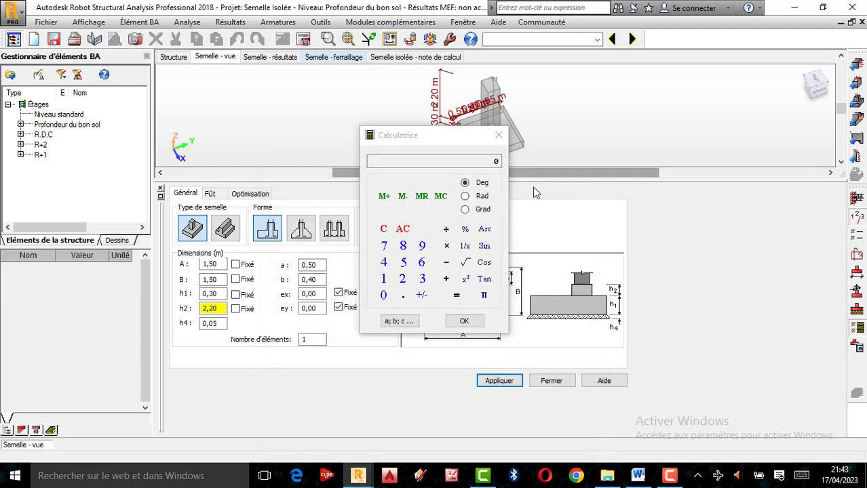
Calculate the footing with drawings generated for the calculated elements, and inspect the resulting execution drawing
left_click(303, 39)
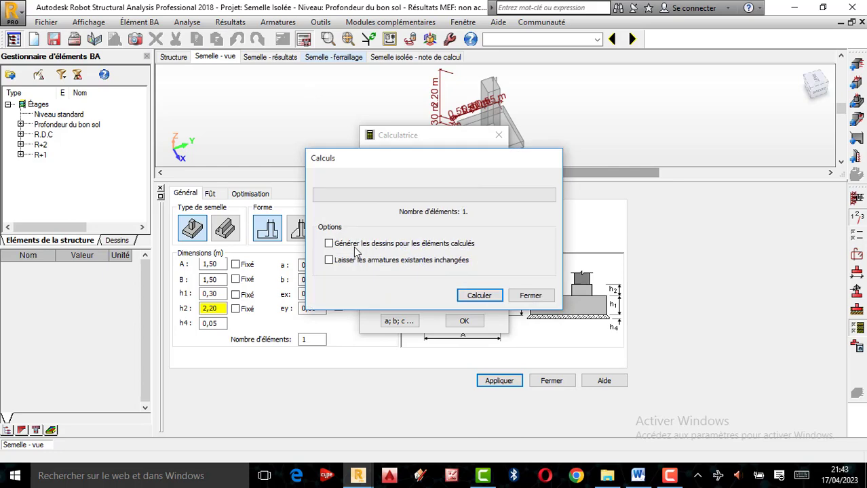
left_click(356, 246)
left_click(479, 296)
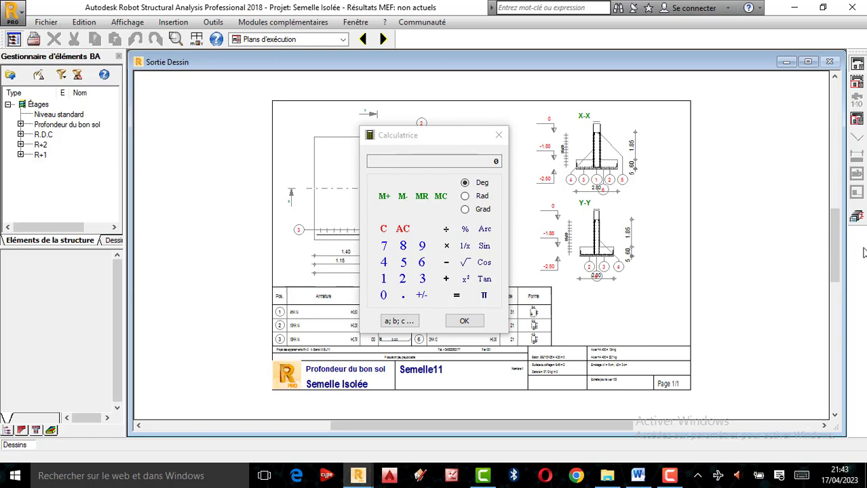
scroll(280, 358, "up", 5)
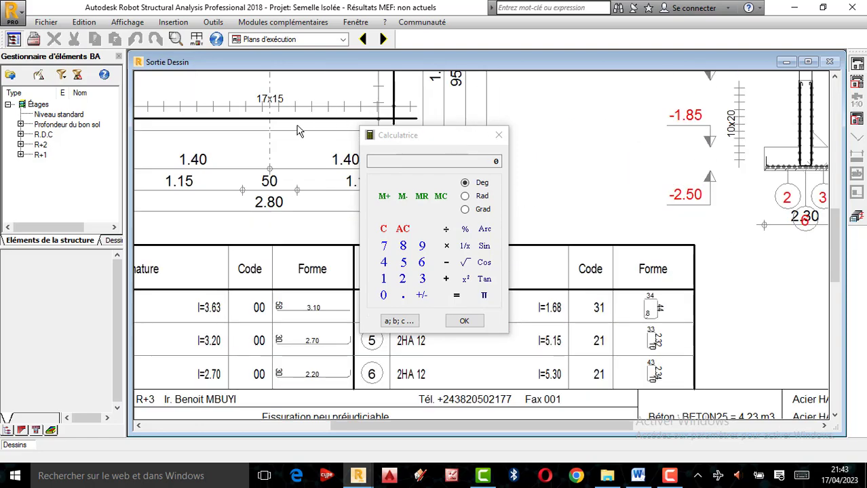
scroll(280, 358, "down", 6)
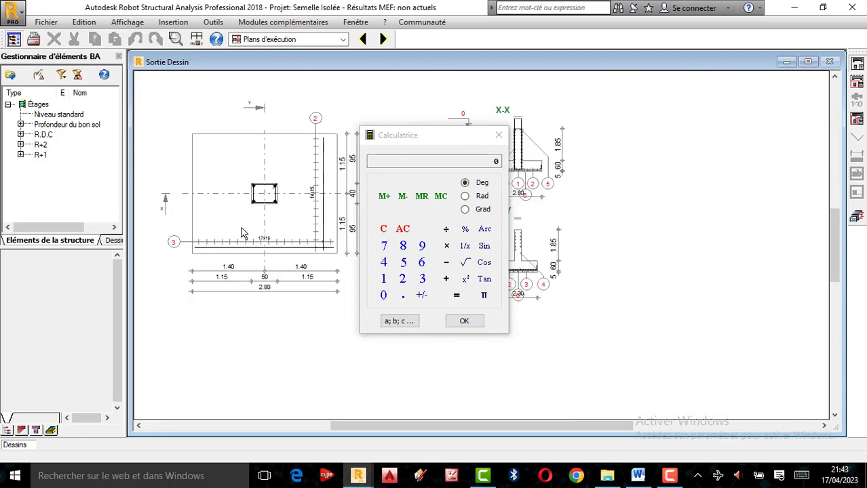
Return to the footing model and examine its reinforcement in the elevation and 3D views, including the base mesh and column stirrups
left_click(858, 217)
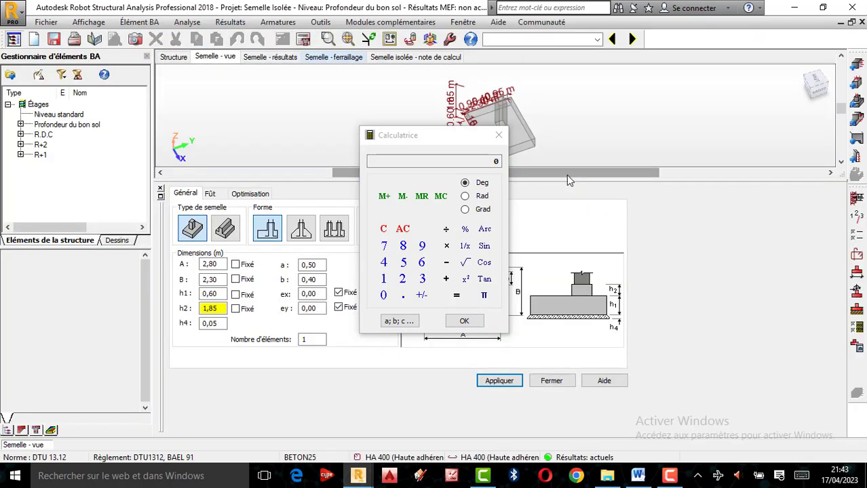
left_click(339, 57)
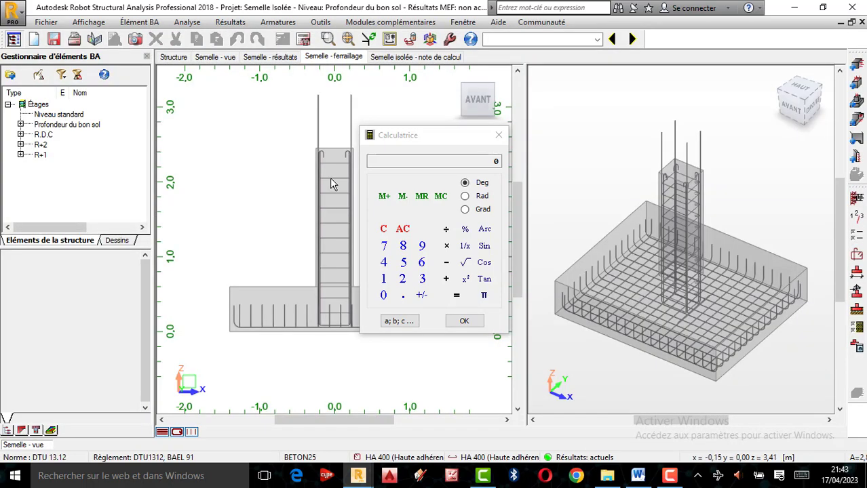
scroll(743, 280, "up", 2)
scroll(690, 276, "down", 2)
scroll(675, 280, "up", 4)
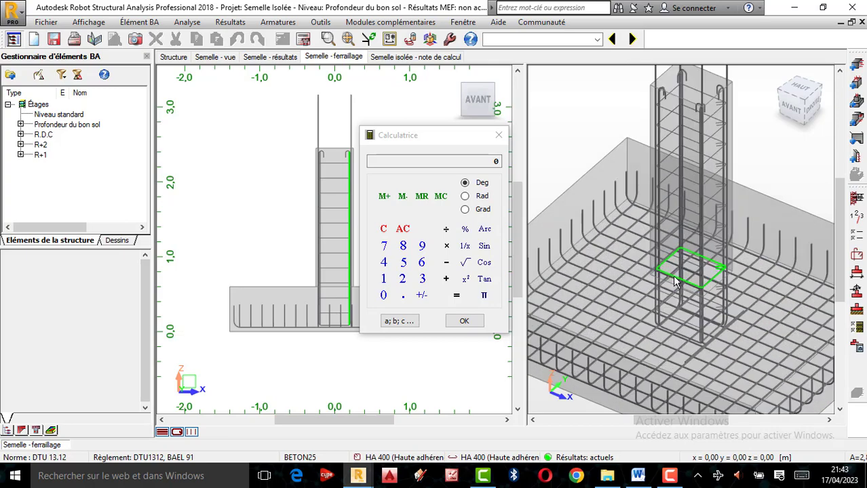
scroll(671, 274, "down", 3)
scroll(692, 324, "up", 6)
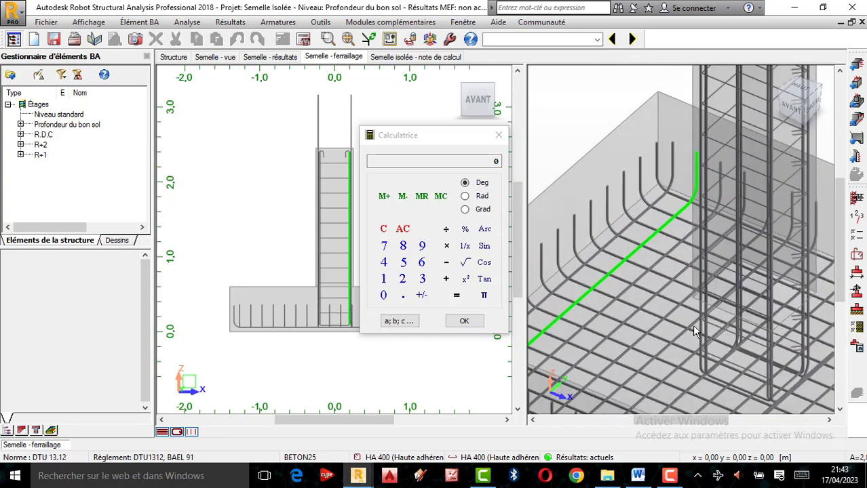
scroll(648, 215, "down", 4)
scroll(654, 243, "up", 2)
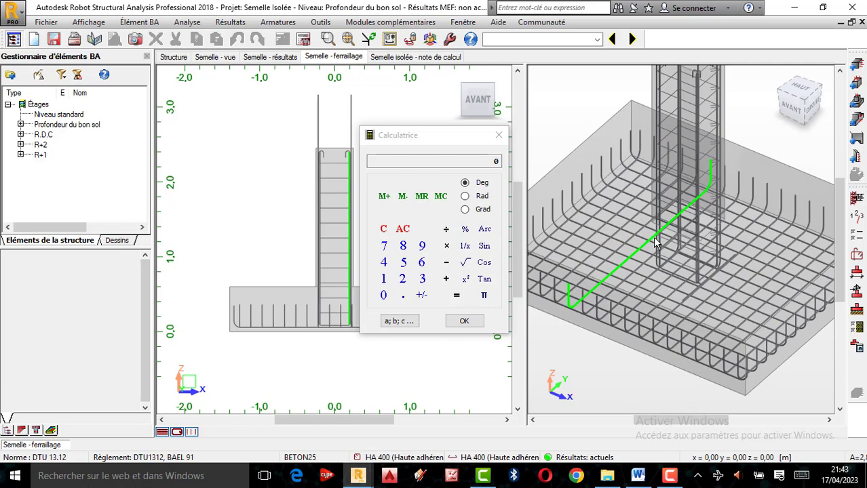
scroll(657, 245, "down", 2)
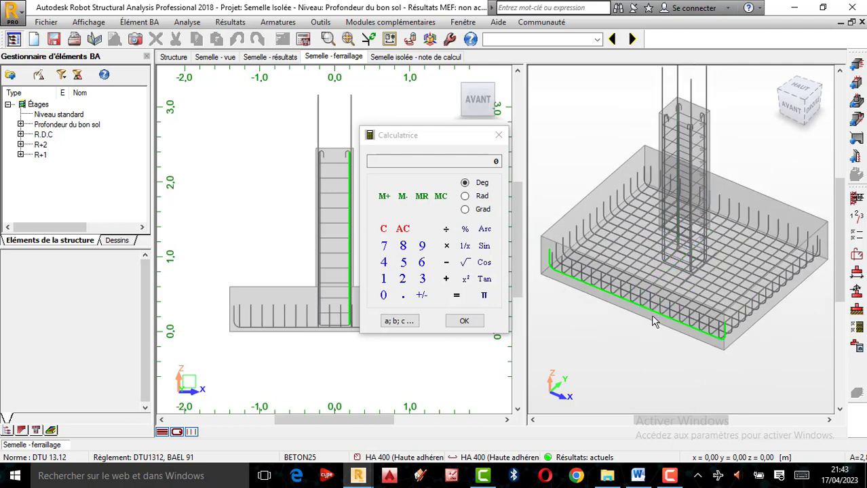
scroll(669, 246, "down", 1)
scroll(673, 214, "up", 1)
scroll(656, 230, "down", 1)
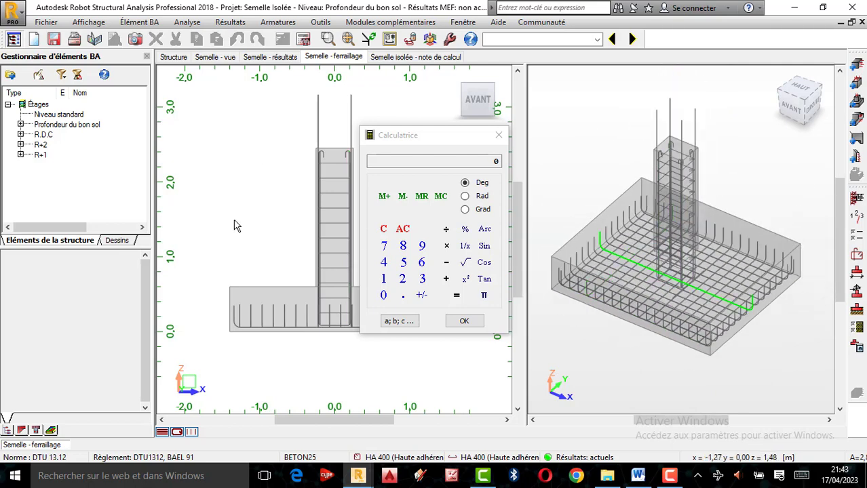
scroll(248, 271, "down", 2)
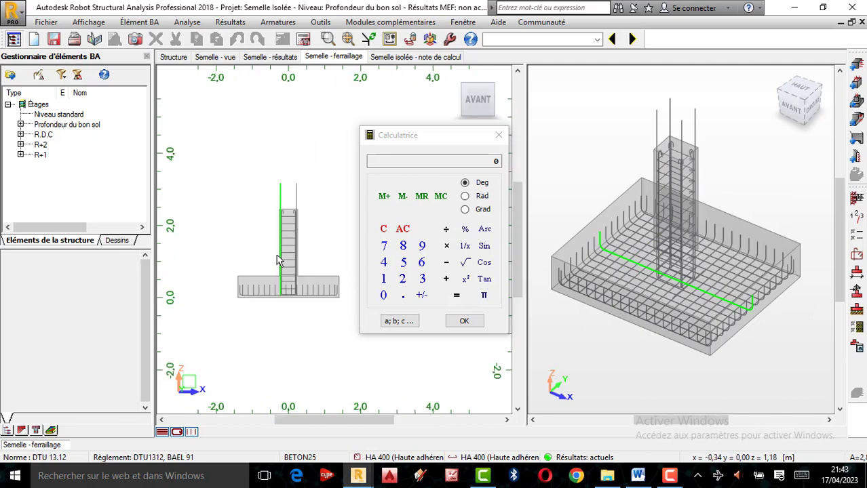
scroll(288, 280, "up", 3)
scroll(301, 237, "down", 2)
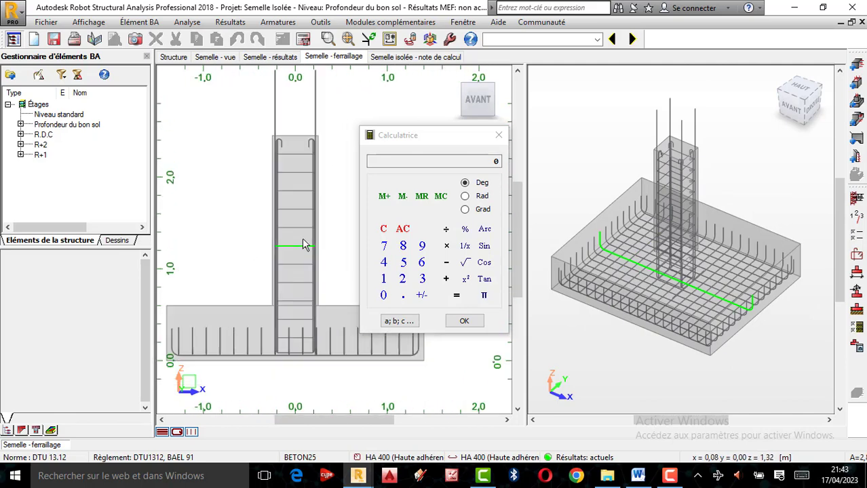
Open the task preferences for the force, moment and stress units
left_click(320, 22)
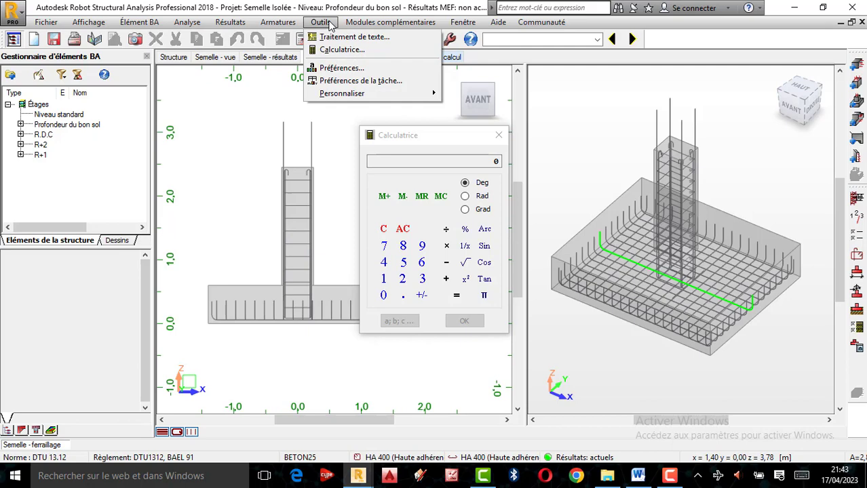
left_click(354, 81)
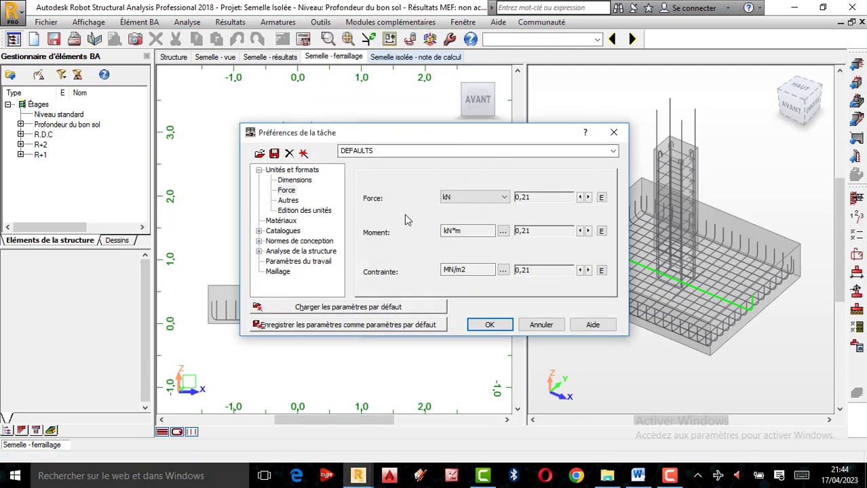